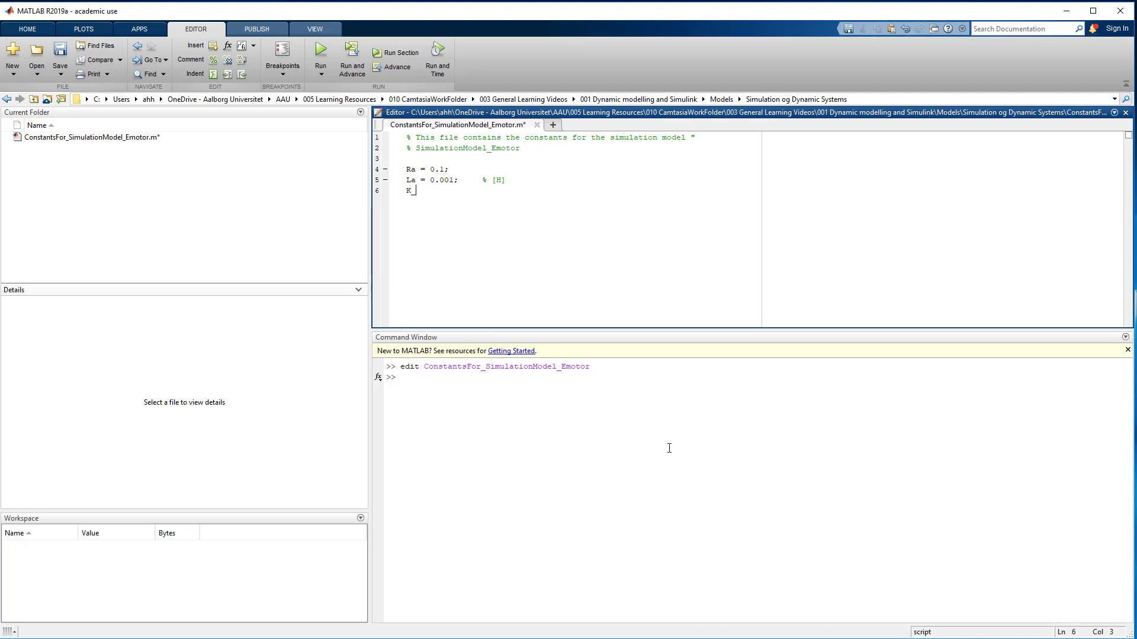
Add the constants Km = 2, J = 1 and B = 2 to the constants script and run it
key("BackSpace")
type("Km")
key("Return")
key("Return")
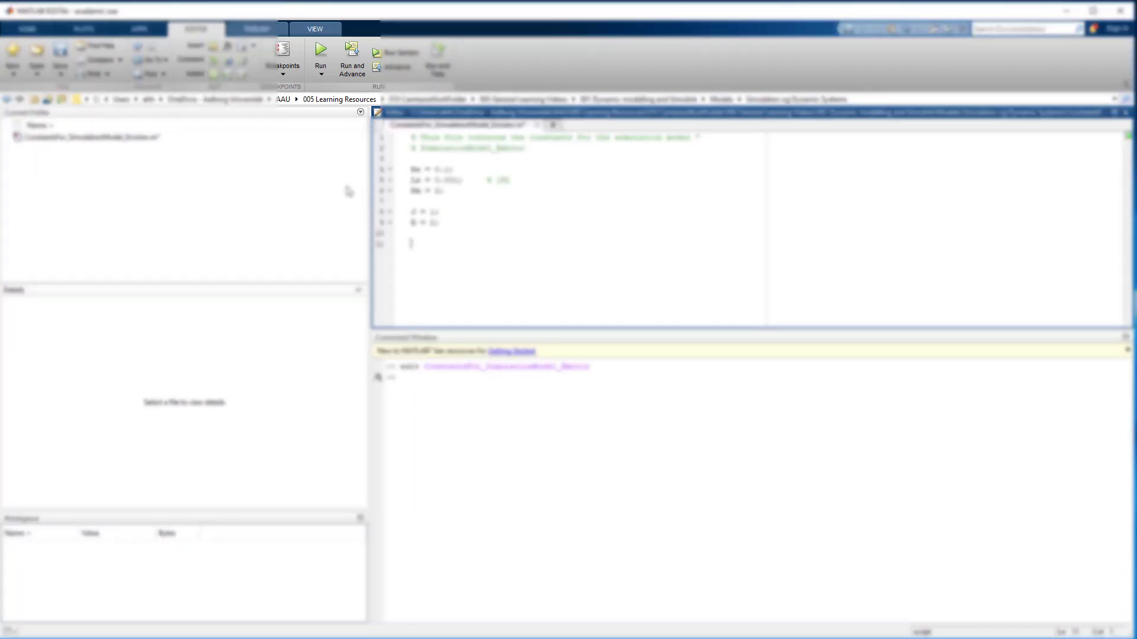
left_click(320, 52)
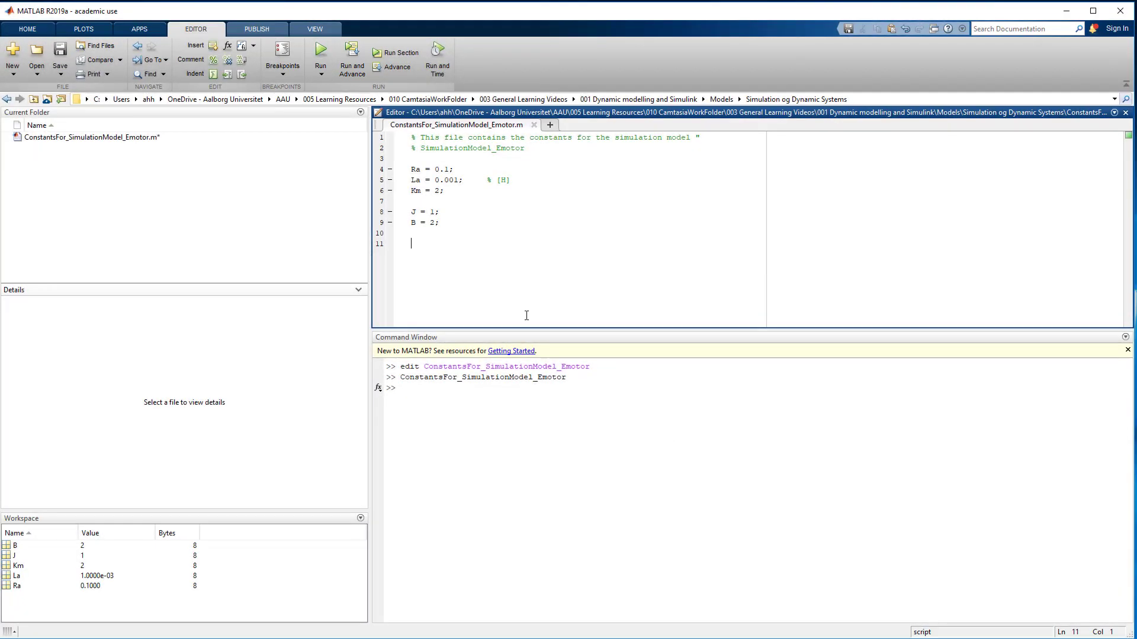
key("F5")
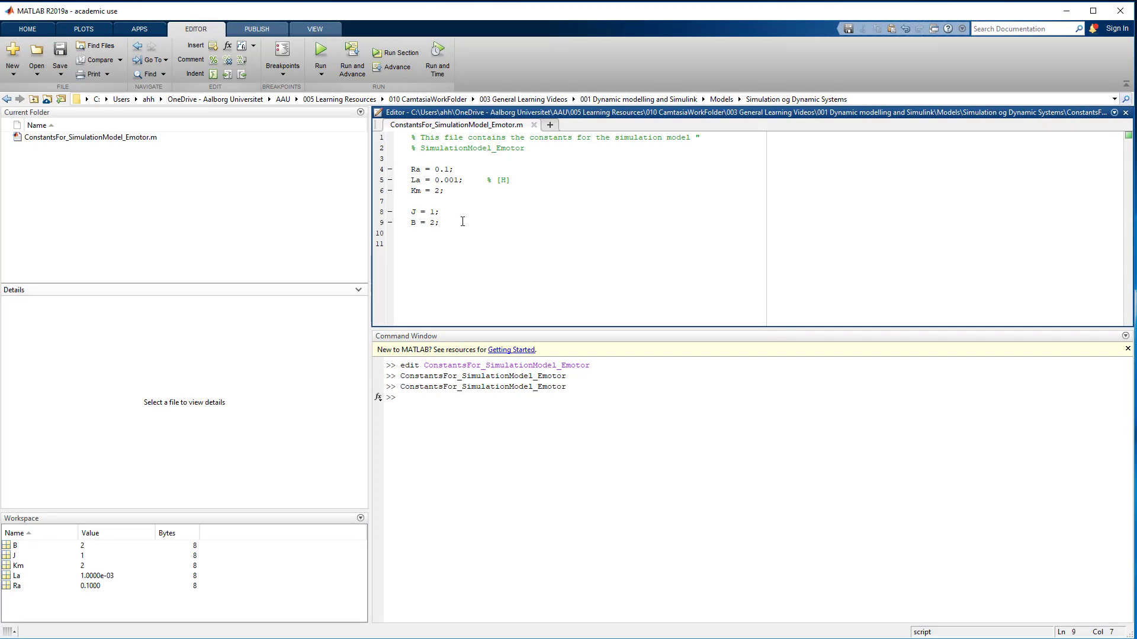
Run the script with the semicolons after J and B removed so their values print, and restore the semicolons
key("BackSpace")
key("Down")
key("F5")
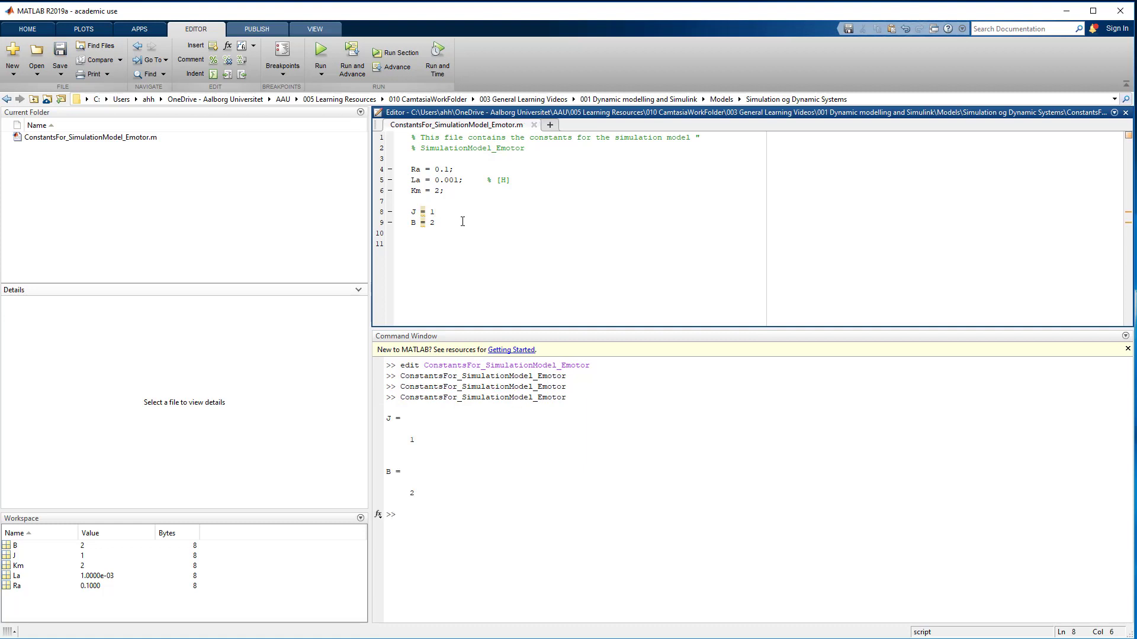
type(";")
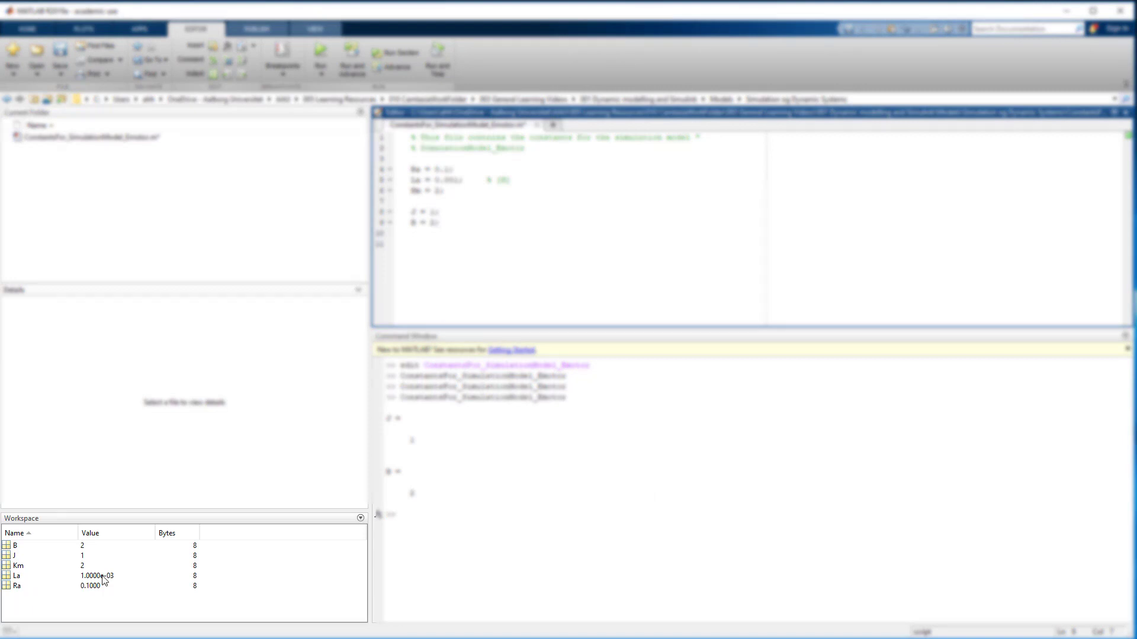
Clear the workspace variables with clear all and empty the Command Window with clc
left_click(433, 515)
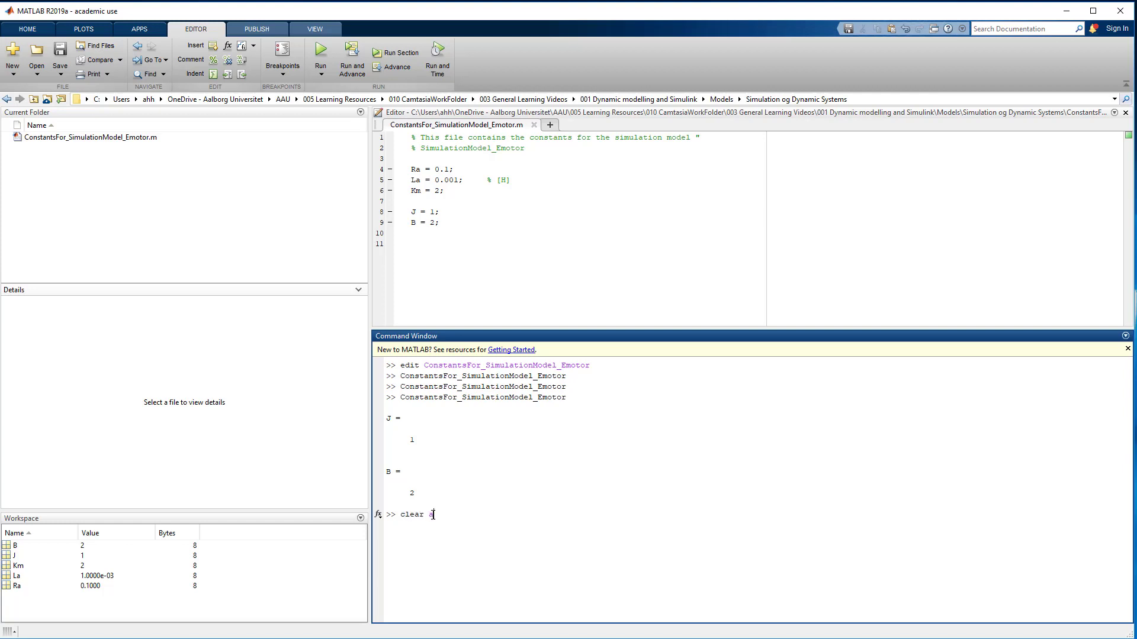
key("Return")
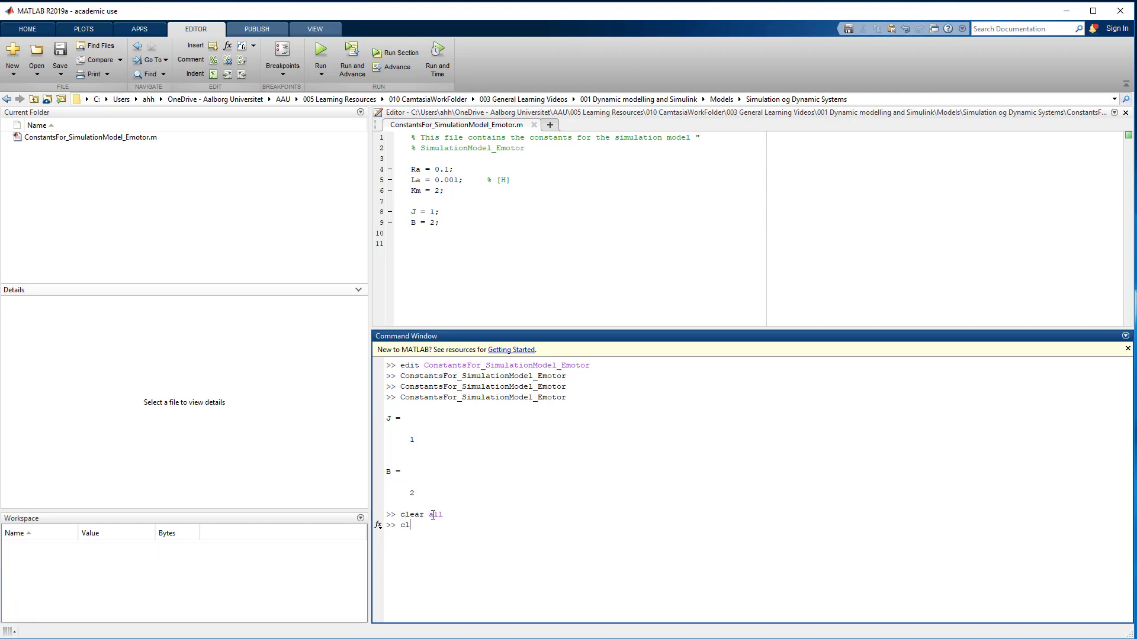
key("Return")
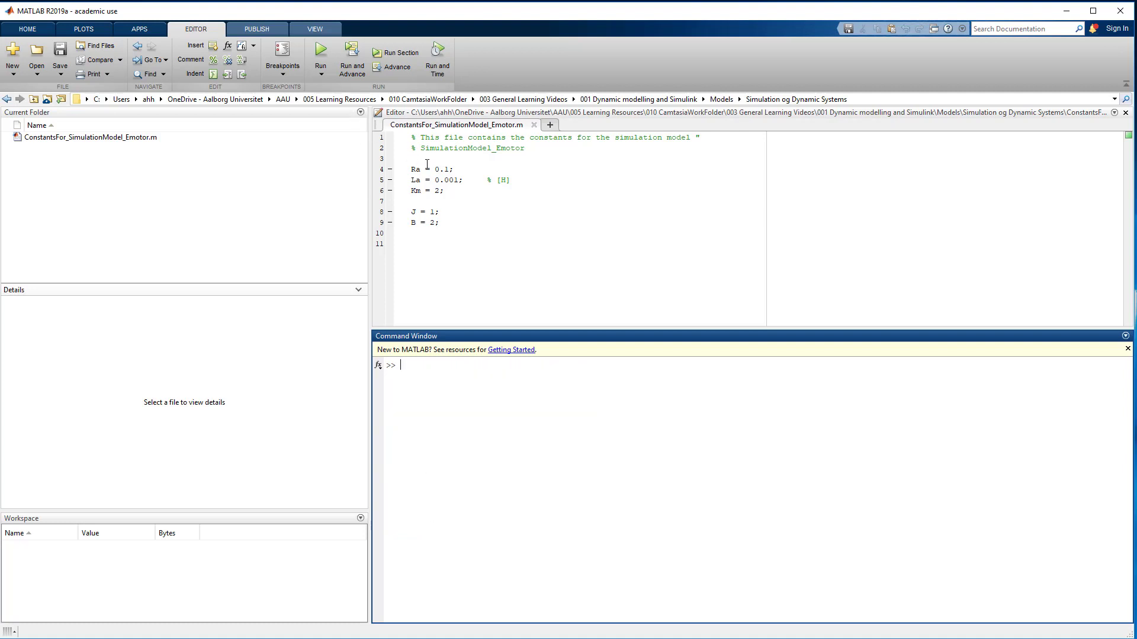
Insert clear all and clc below the header comments of the constants script and save it
left_click(427, 160)
key("Return")
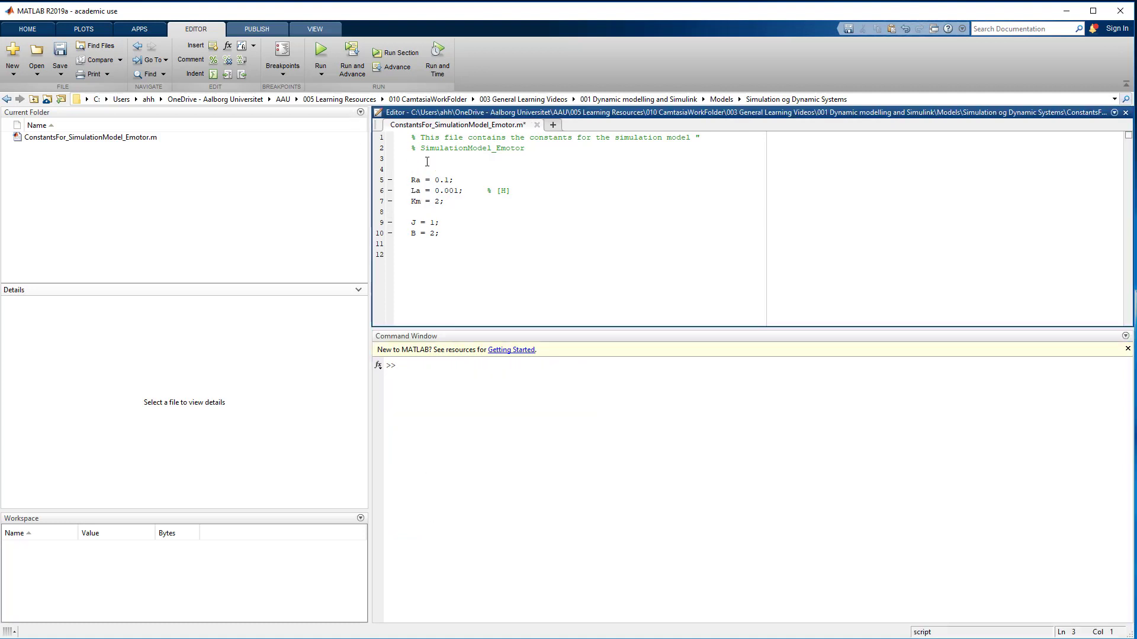
type("all")
key("Return")
key("ctrl+s")
Display the help text of ConstantsFor_SimulationModel_Emotor in the Command Window
left_click(554, 361)
type("help Const")
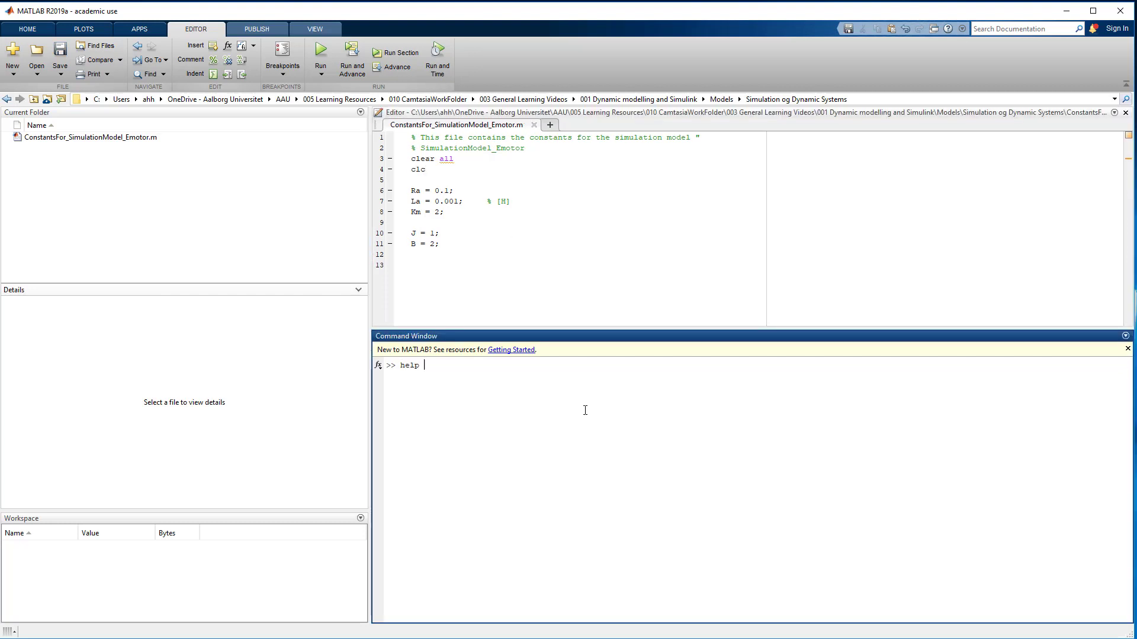
type("antsFor_SimulationModel_Emotor")
key("Return")
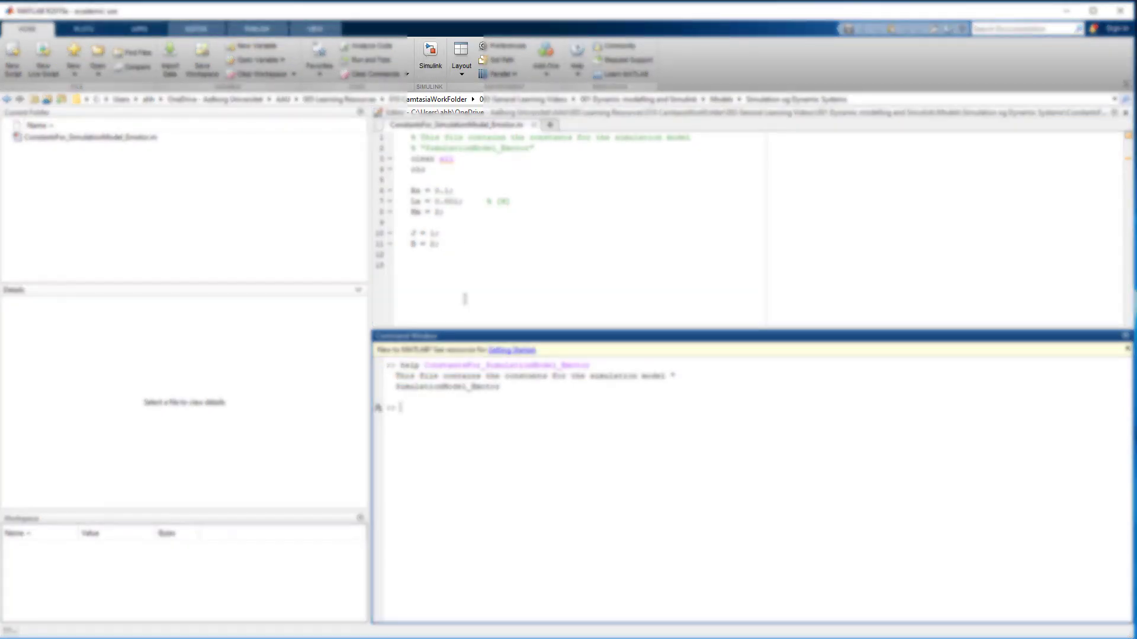
Launch Simulink from the Command Window and create a blank model
type("simu")
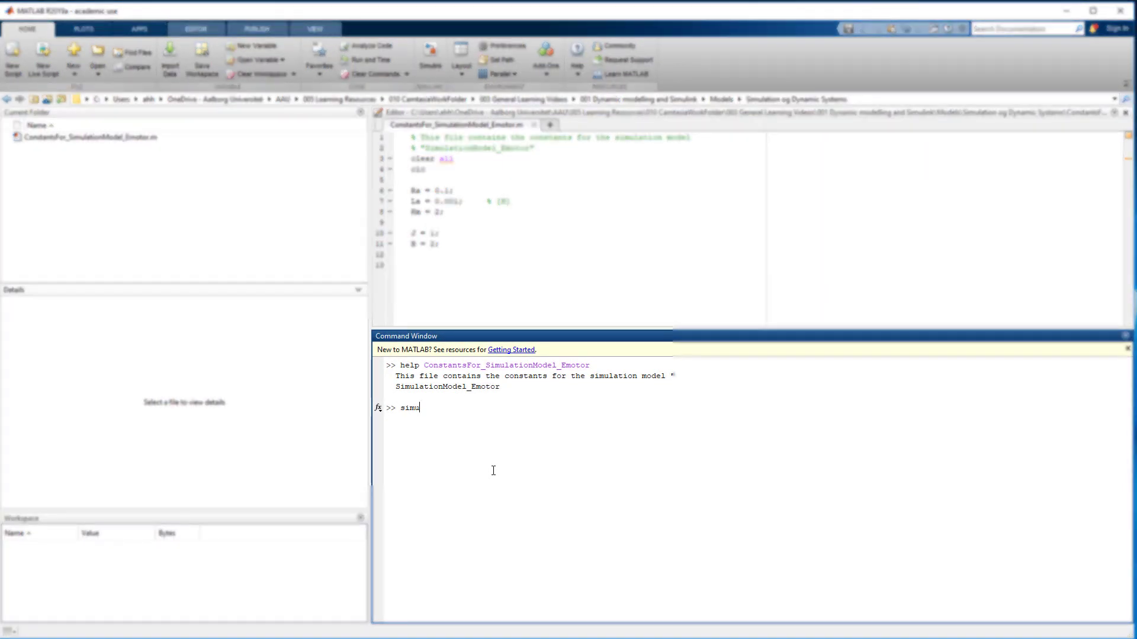
type("link")
key("Return")
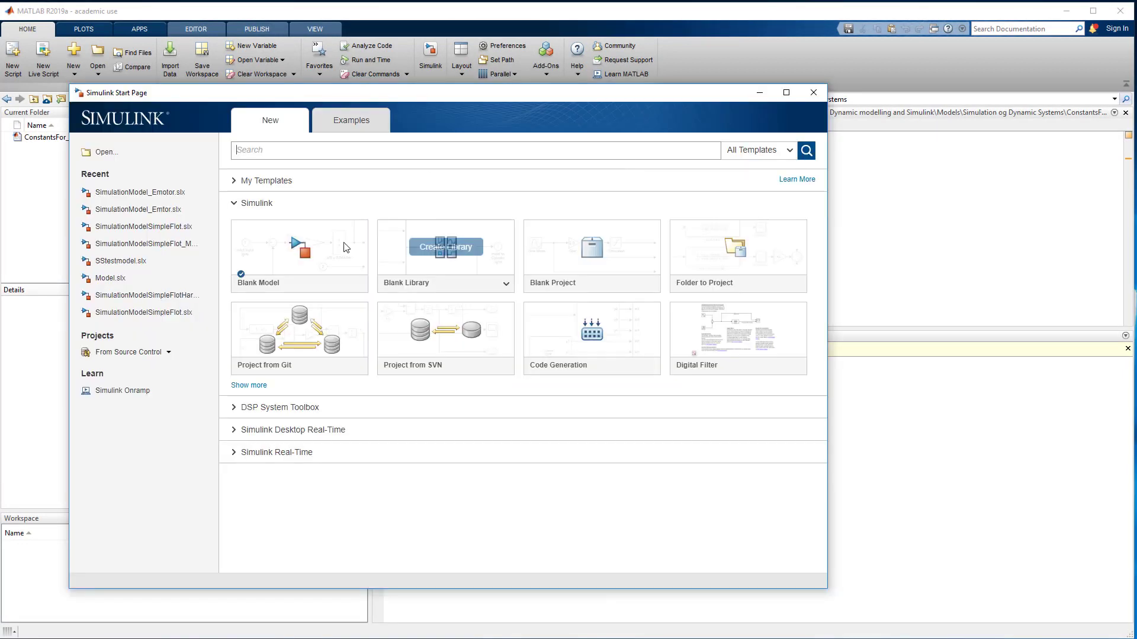
left_click(300, 247)
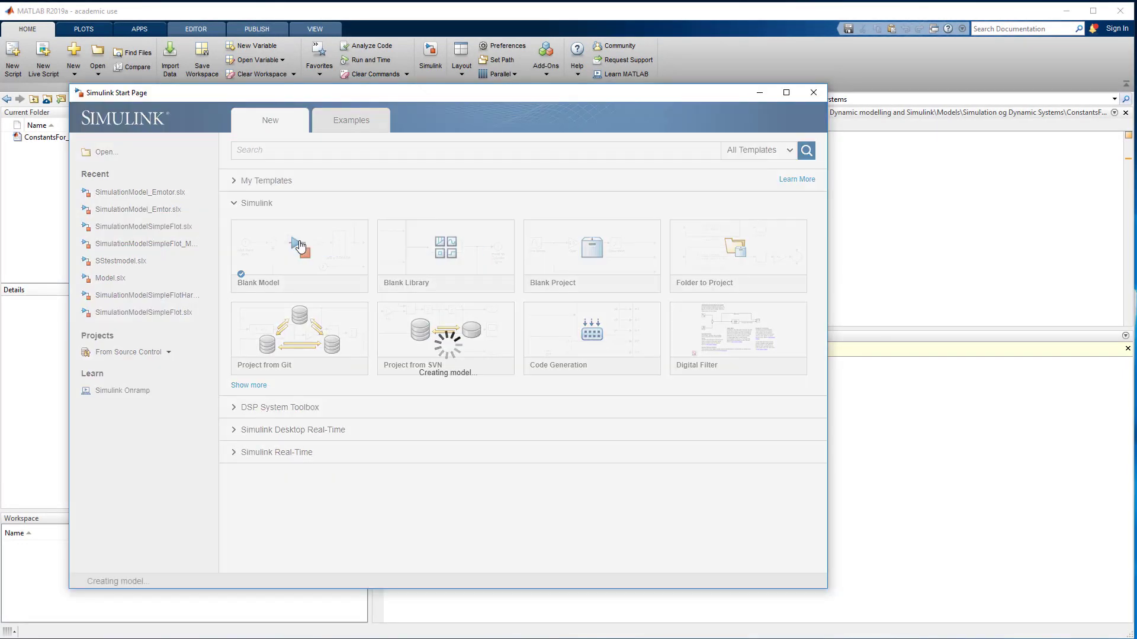
Save the new model as SimulationModel_Emotor in the current folder
left_click(63, 46)
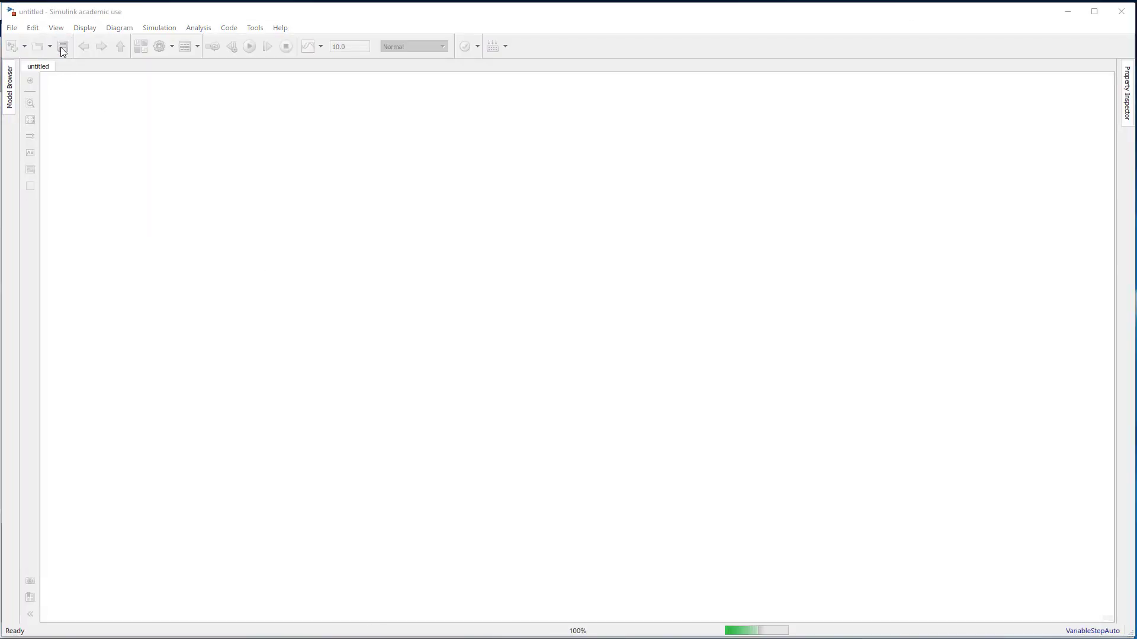
type("SimulationModel_Emotor")
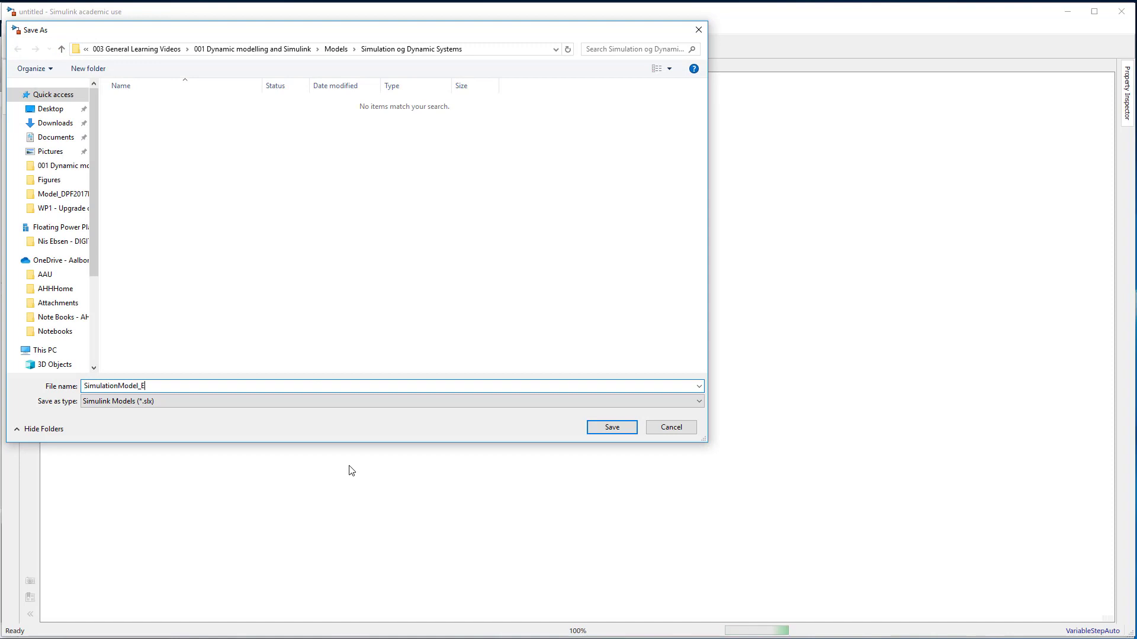
key("Return")
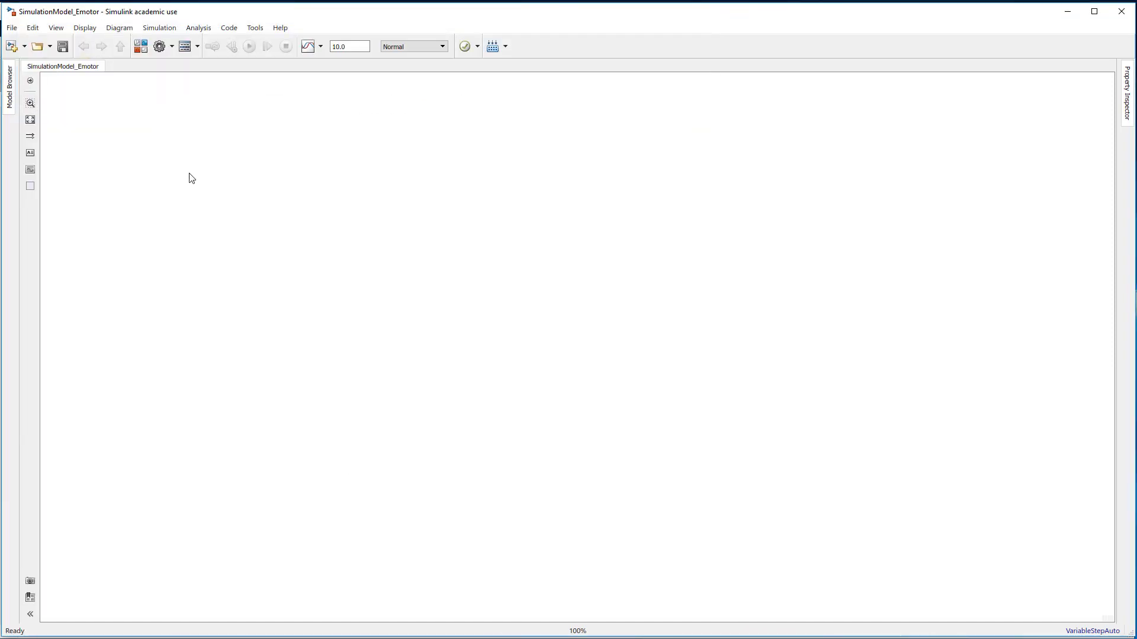
Add an Integrator block from the library browser's Continuous category to the model canvas
left_click(140, 48)
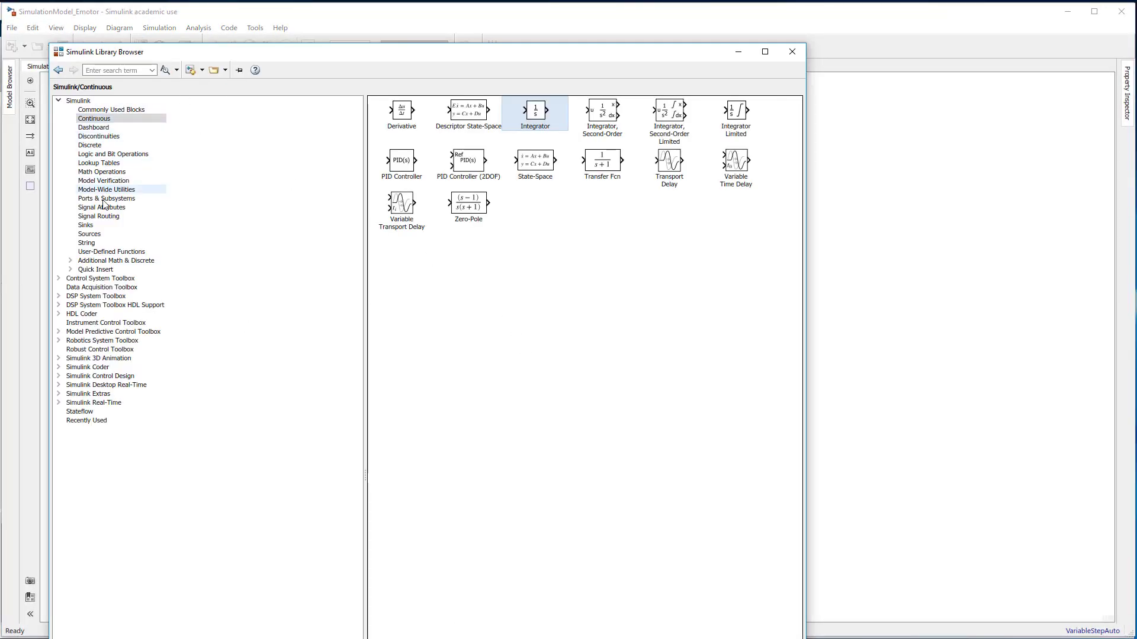
left_click(116, 112)
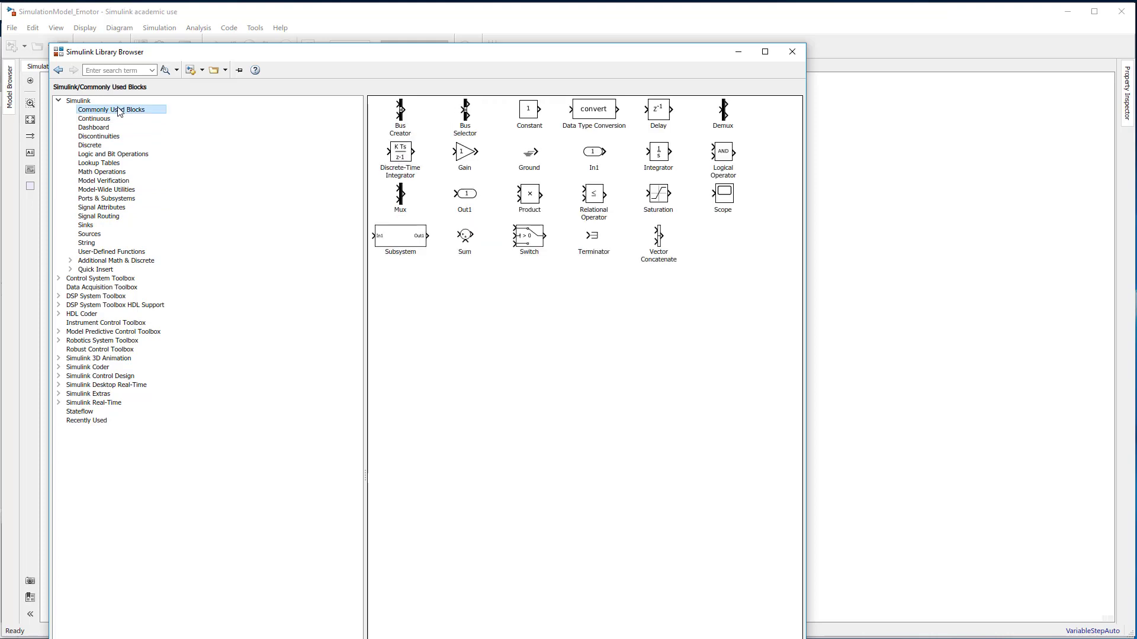
left_click(116, 119)
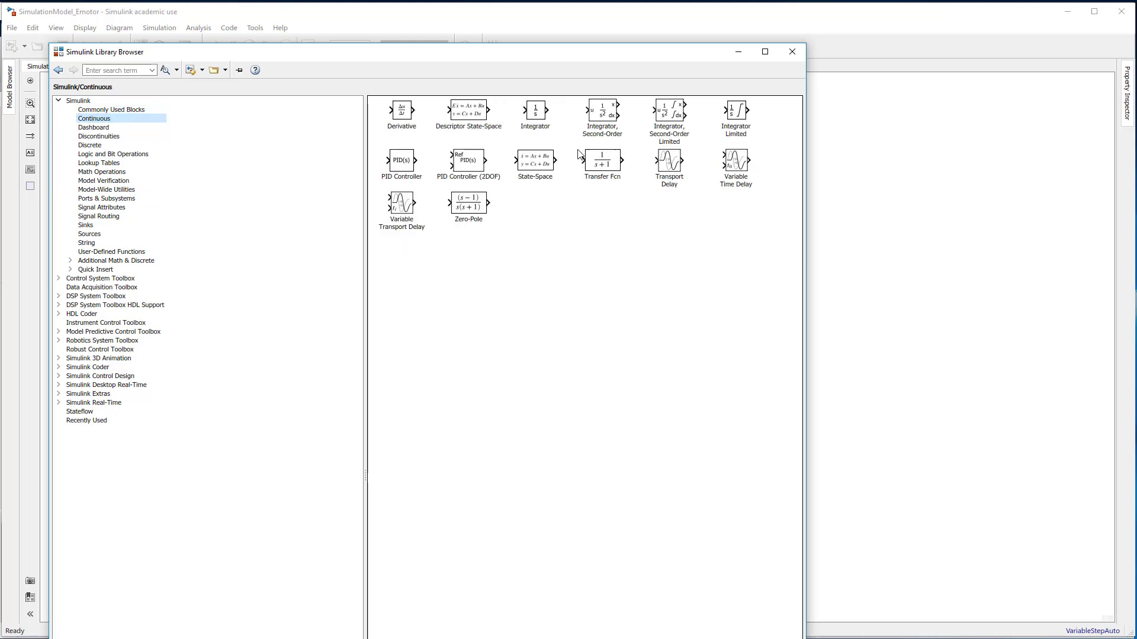
left_click_drag(536, 113, 927, 279)
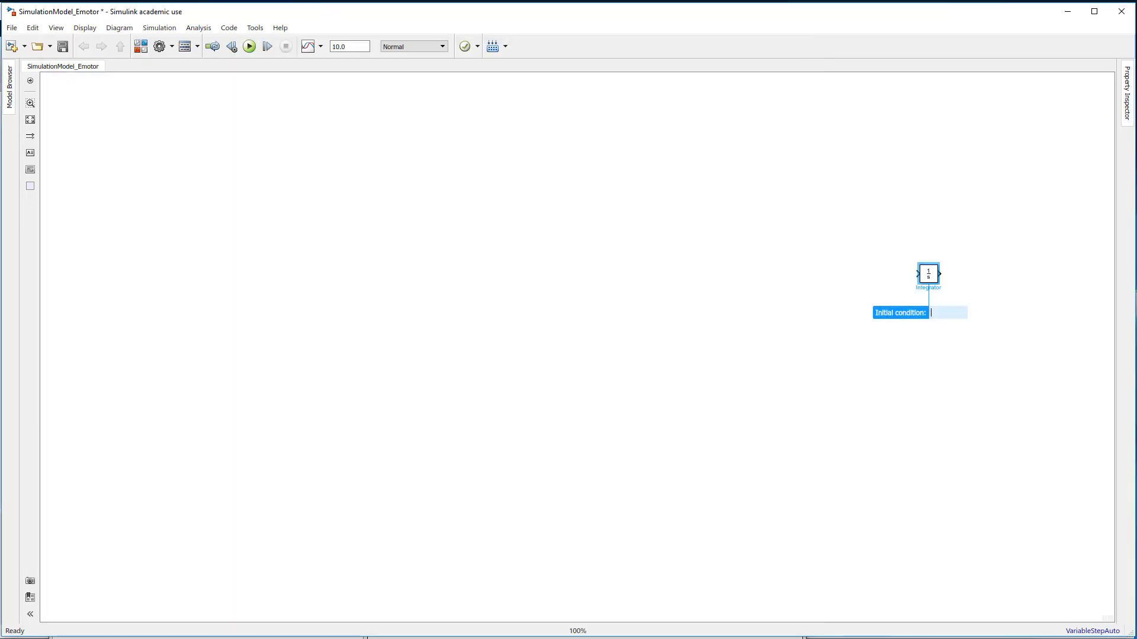
left_click(674, 275)
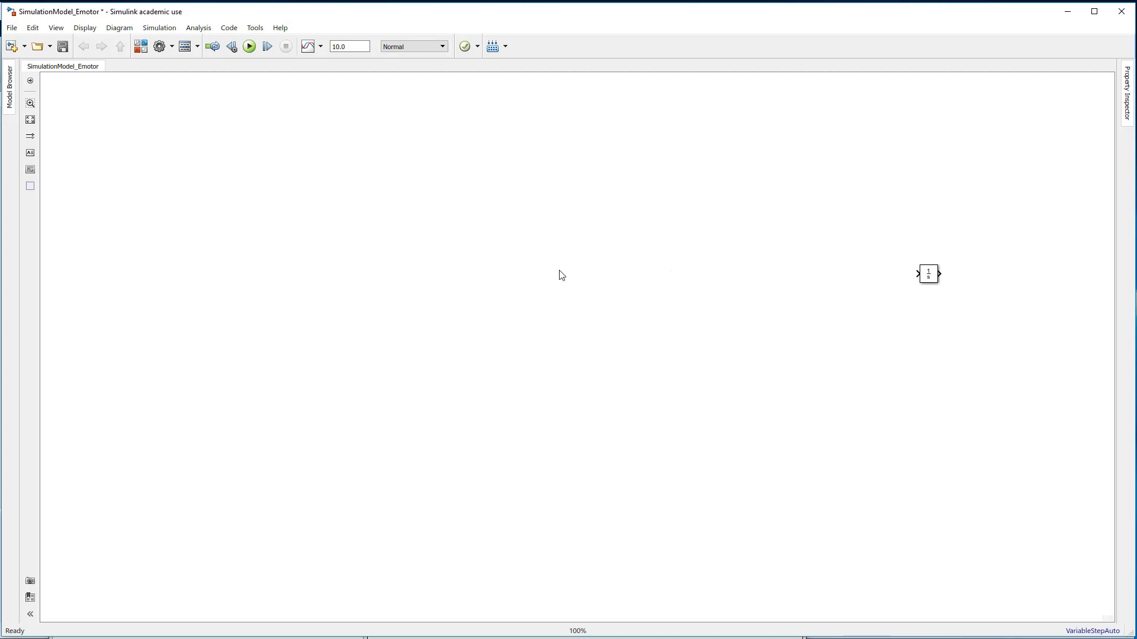
Insert an Integrator block by searching directly on the canvas and shift it horizontally to make room ahead of its input
left_click(618, 264)
type("in")
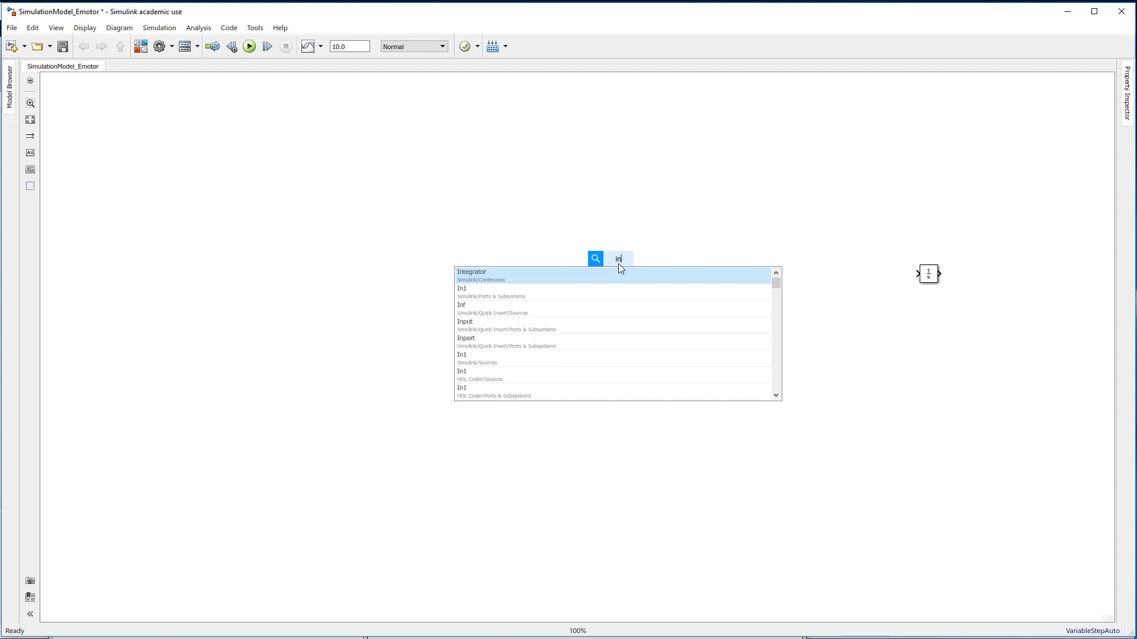
key("Return")
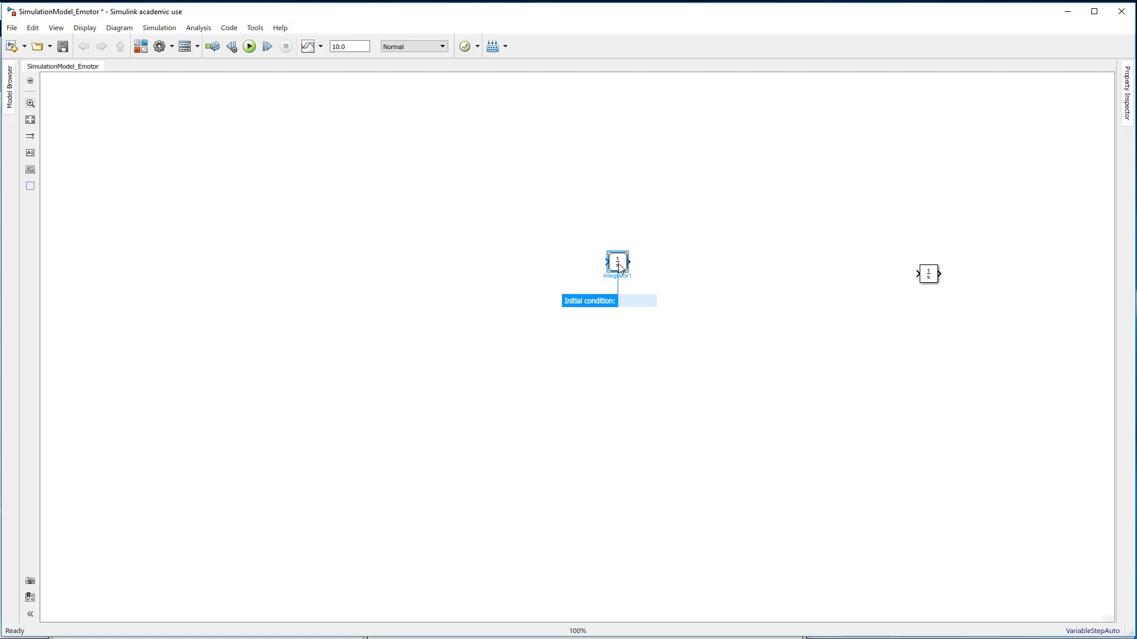
left_click_drag(625, 266, 710, 267)
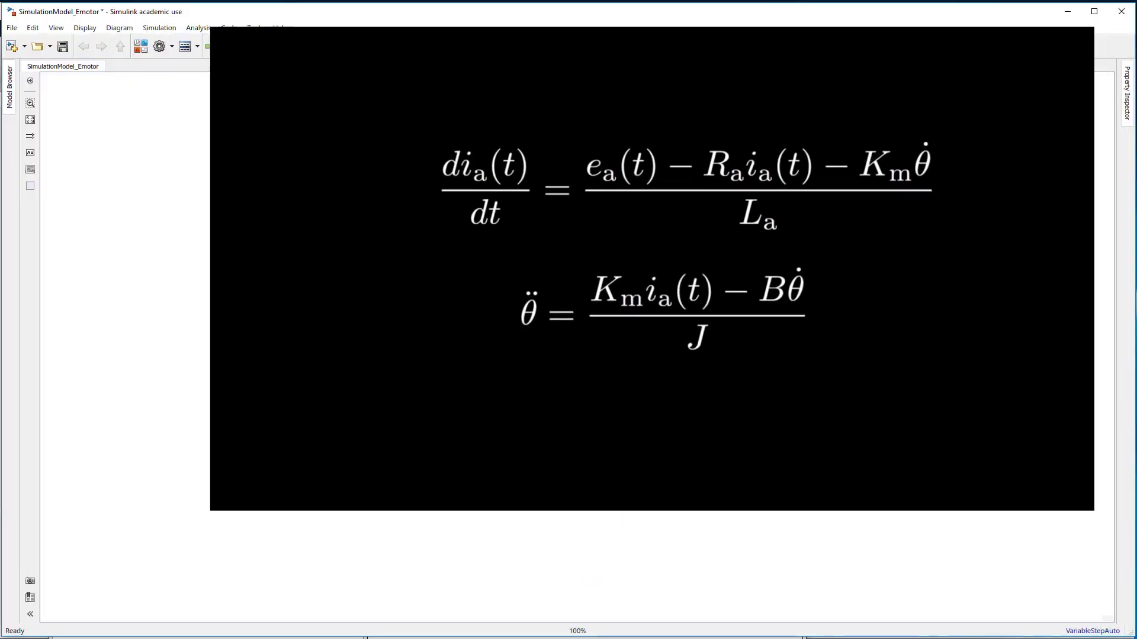
Draw signal lines at the integrator's output and input, and label the output signal dtheta
left_click_drag(711, 261, 763, 261)
left_click(737, 264)
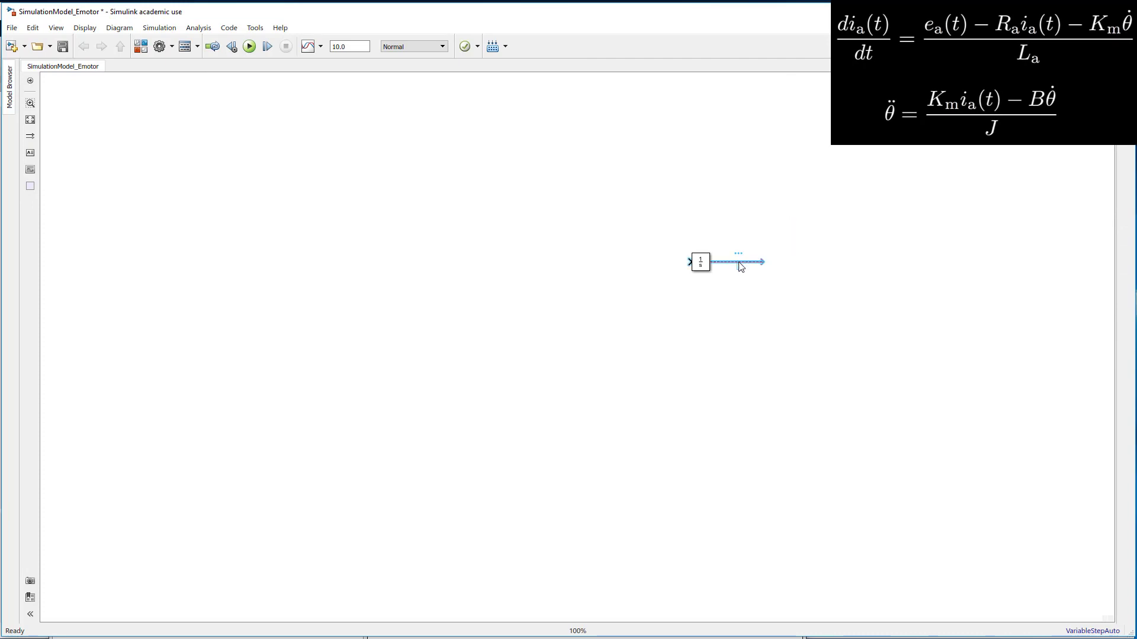
left_click(739, 264)
type("dtheta")
left_click(747, 296)
left_click_drag(687, 262, 664, 261)
Insert a Gain block with gain 1/J and connect it to the integrator's input line
double_click(585, 253)
type("mult")
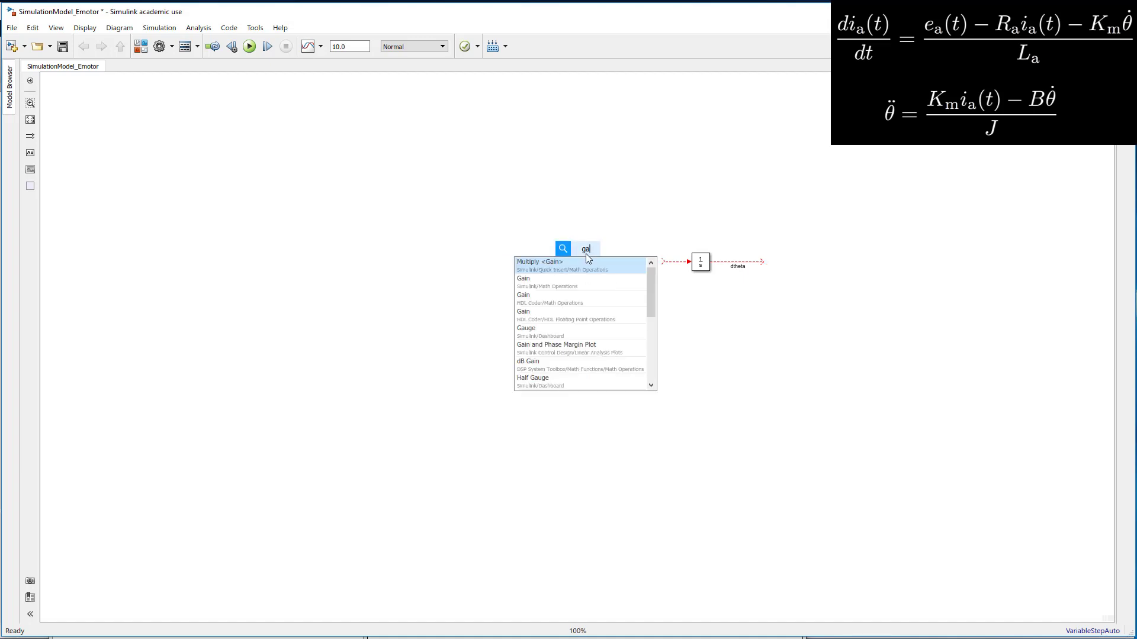
key("Return")
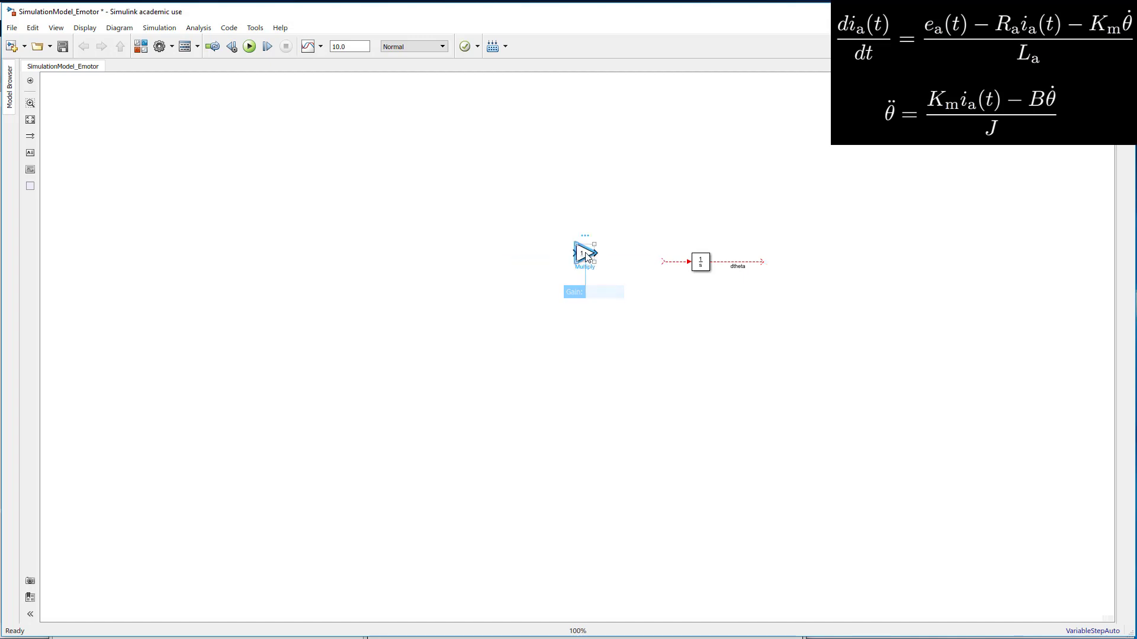
double_click(584, 254)
type("1/J")
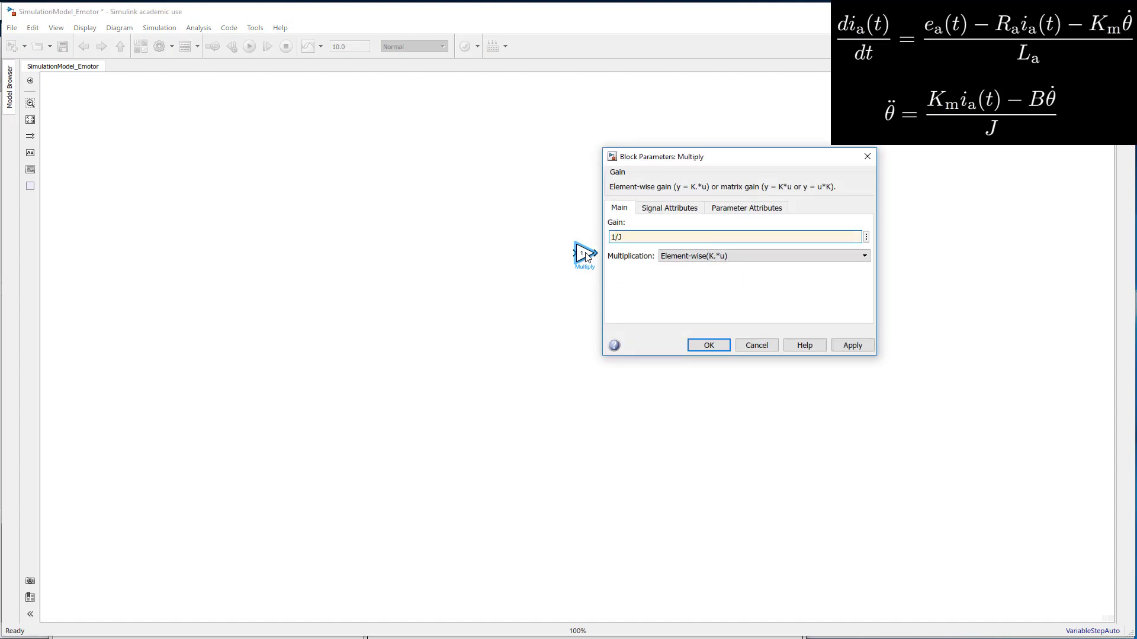
key("Return")
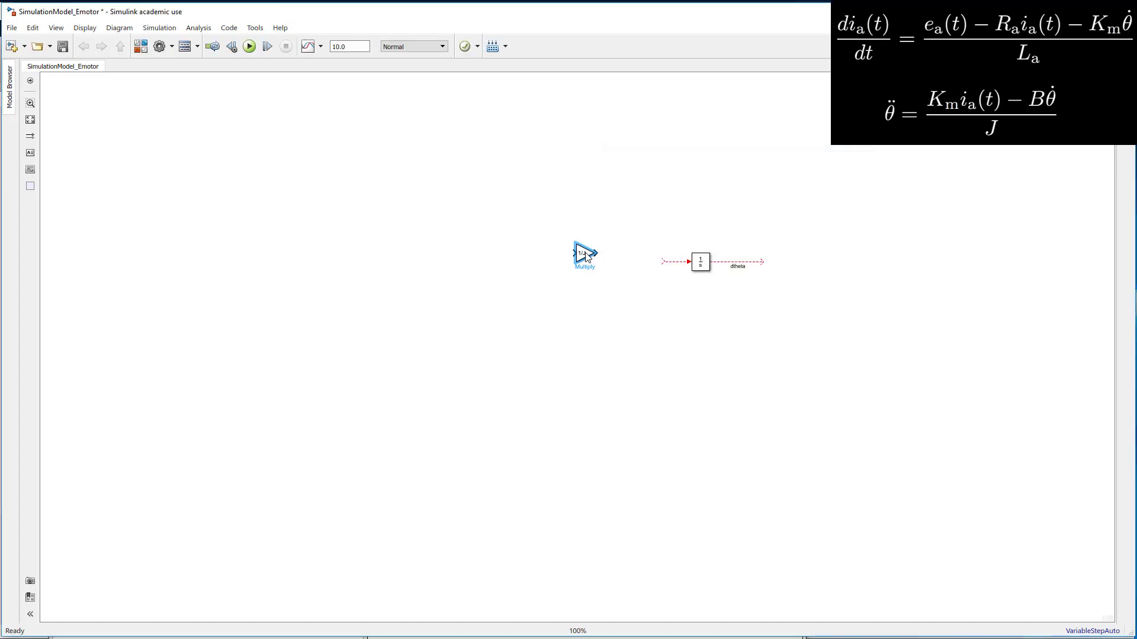
left_click_drag(585, 256, 649, 264)
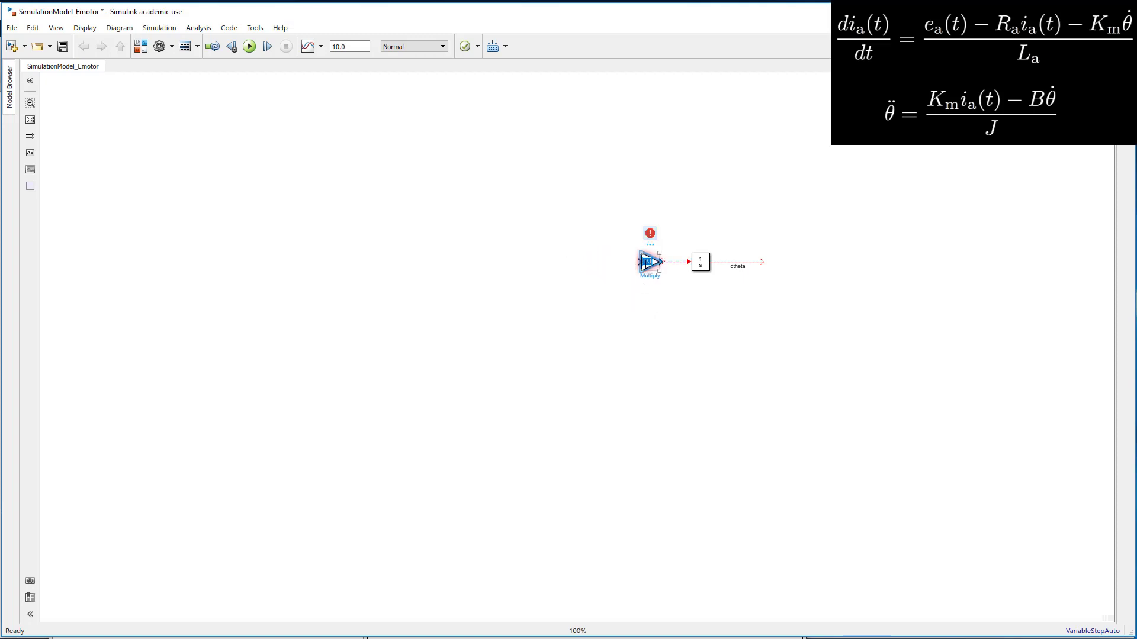
Insert a Sum block feeding the 1/J gain, with a line to its straight input and a feedback line to its lower input
left_click_drag(653, 265, 672, 318)
left_click(565, 259)
type("sum")
key("Return")
left_click_drag(589, 262, 542, 262)
Insert a Gain block with gain Km and connect it to the Sum block's straight input
double_click(518, 231)
type("ga")
key("Return")
double_click(544, 262)
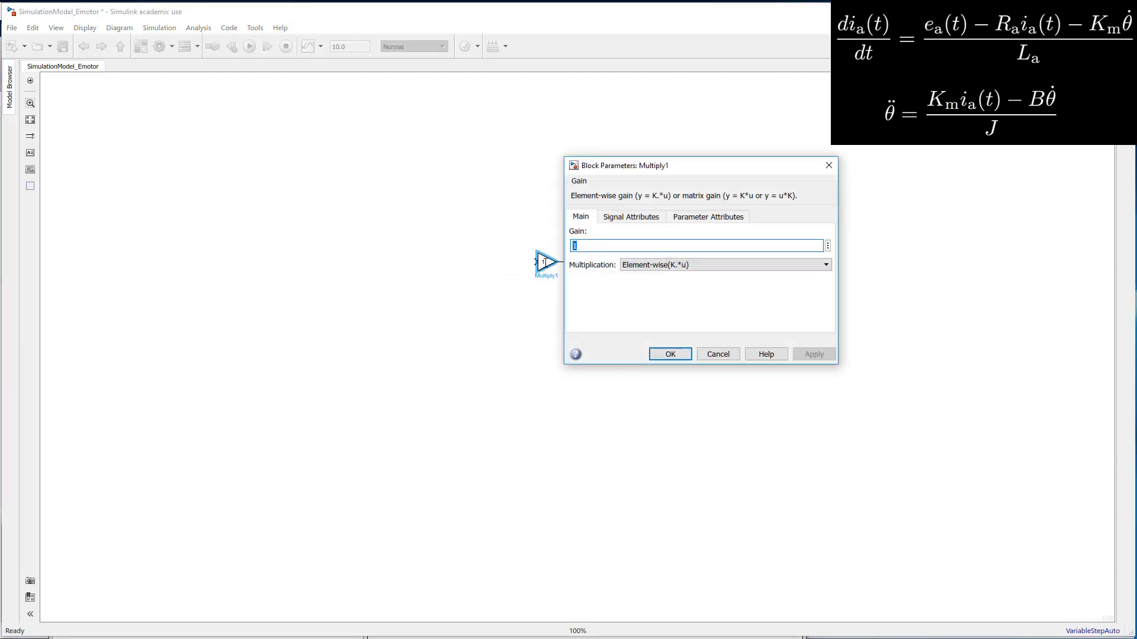
type("Km")
left_click(686, 354)
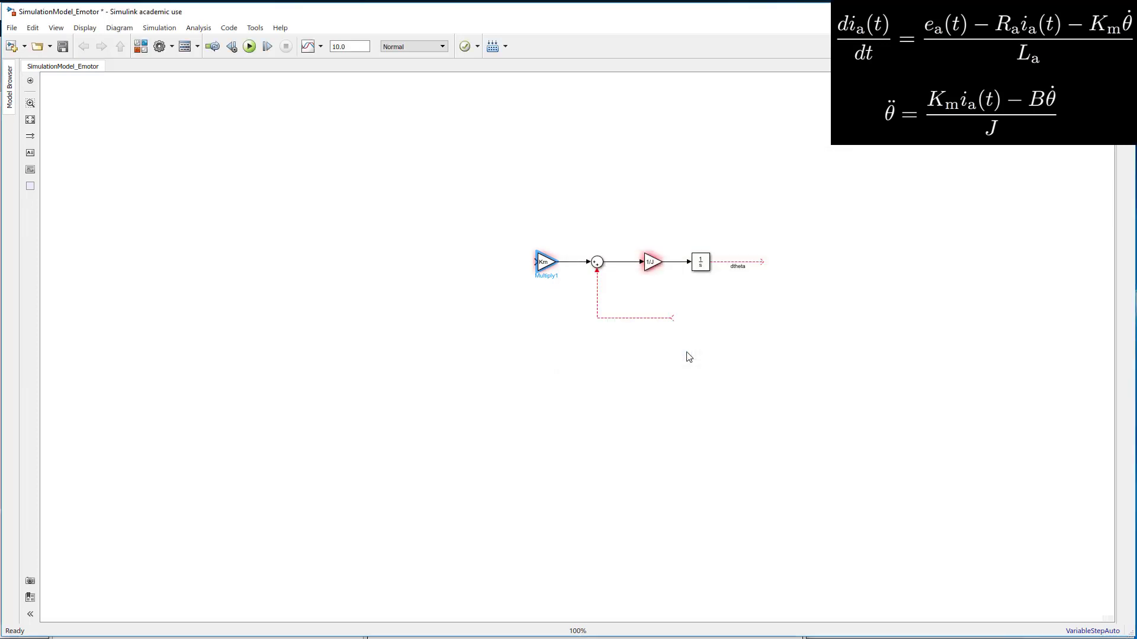
Insert a flipped Gain block with gain B in the feedback path from the dtheta signal to the Sum block
left_click(538, 262)
left_click_drag(539, 262, 690, 328)
key("ctrl+i")
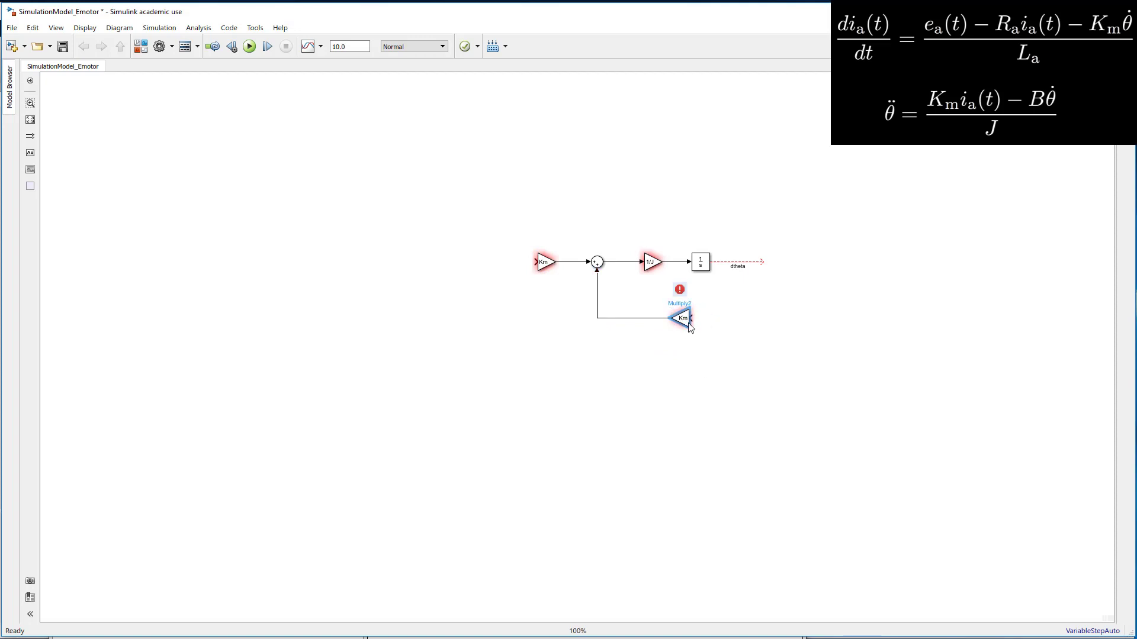
double_click(687, 323)
type("B")
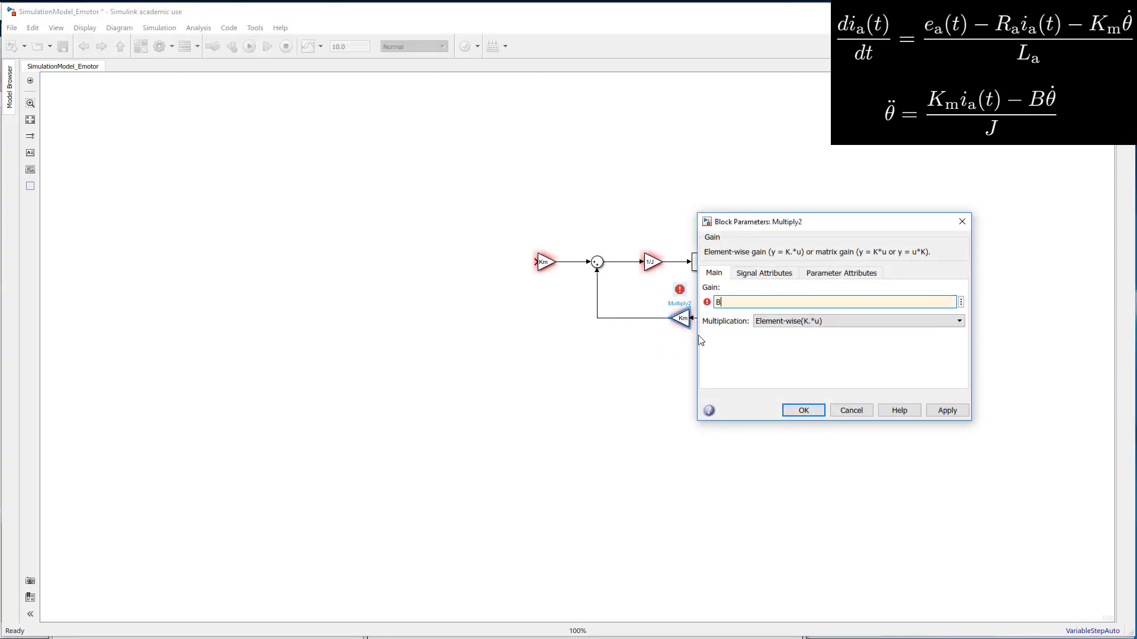
key("Return")
Copy the integrator in front of the Km gain, connect it, and draw a line at its input
left_click_drag(703, 265, 496, 264)
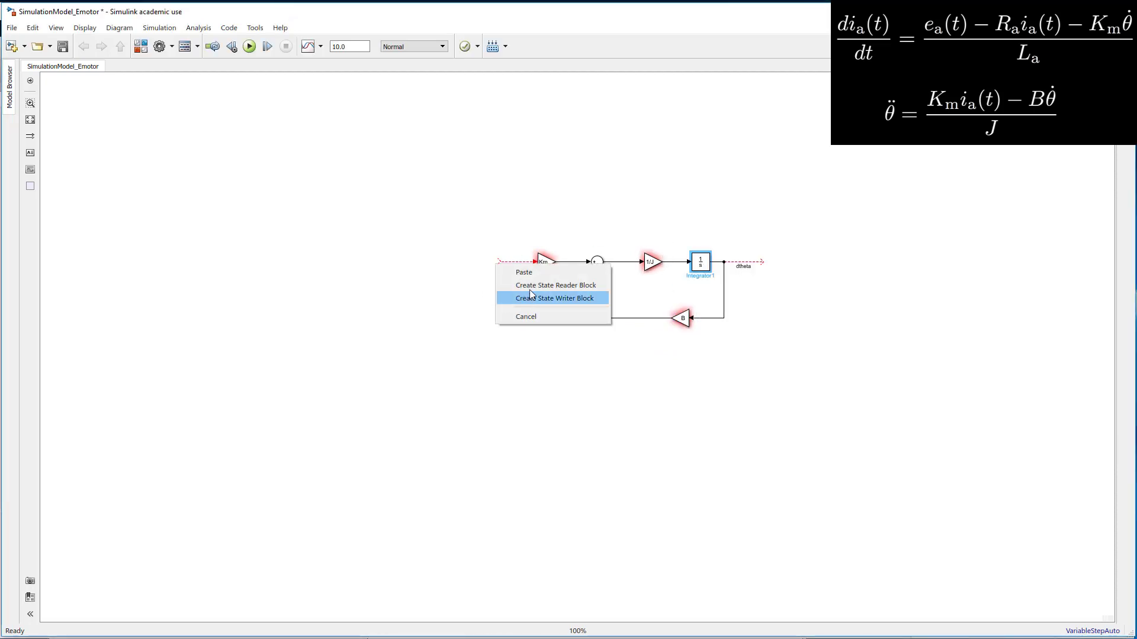
left_click(527, 273)
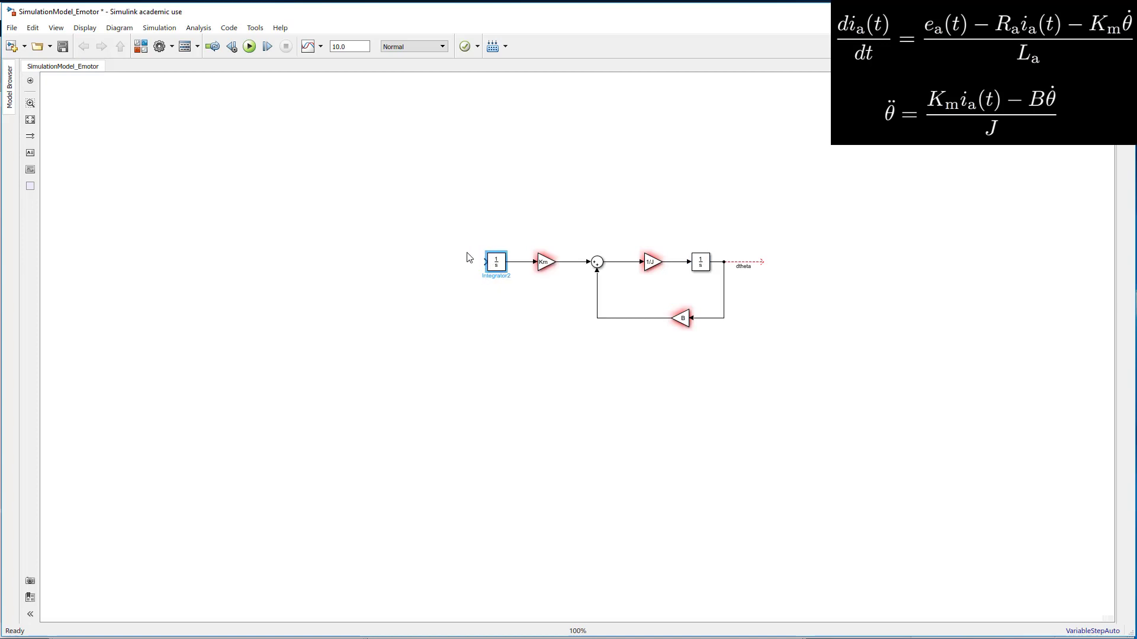
left_click_drag(484, 261, 454, 265)
Copy the 1/J gain onto the new integrator's input line and set its gain to 1/La
left_click_drag(655, 265, 441, 262)
double_click(451, 262)
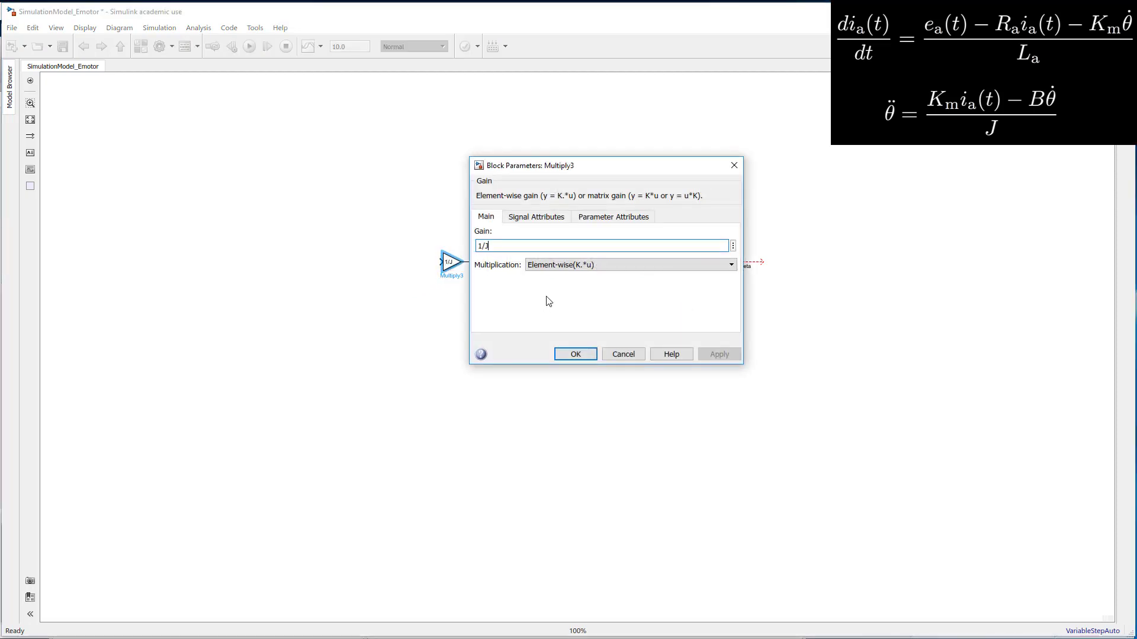
key("BackSpace")
type("La")
key("Return")
Close the loop around the 1/La gain and integrator with a feedback line through a flipped Gain block set to Ra
left_click_drag(398, 271, 518, 262)
left_click_drag(450, 288, 455, 313)
left_click_drag(447, 261, 460, 314)
key("ctrl+i")
left_click(457, 339)
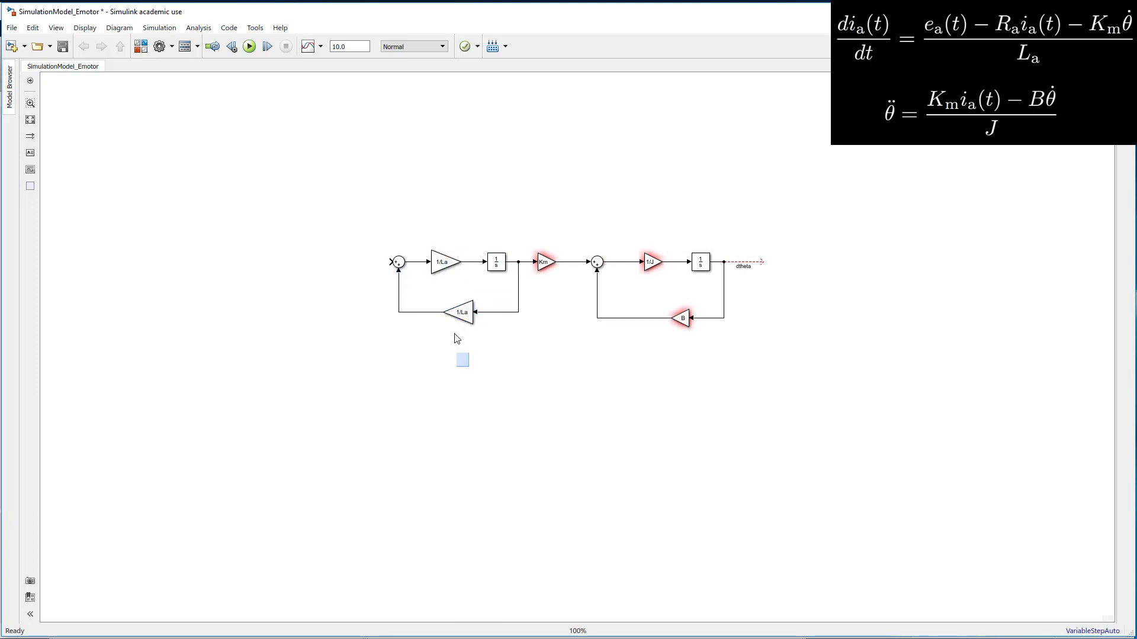
left_click(475, 316)
type("R")
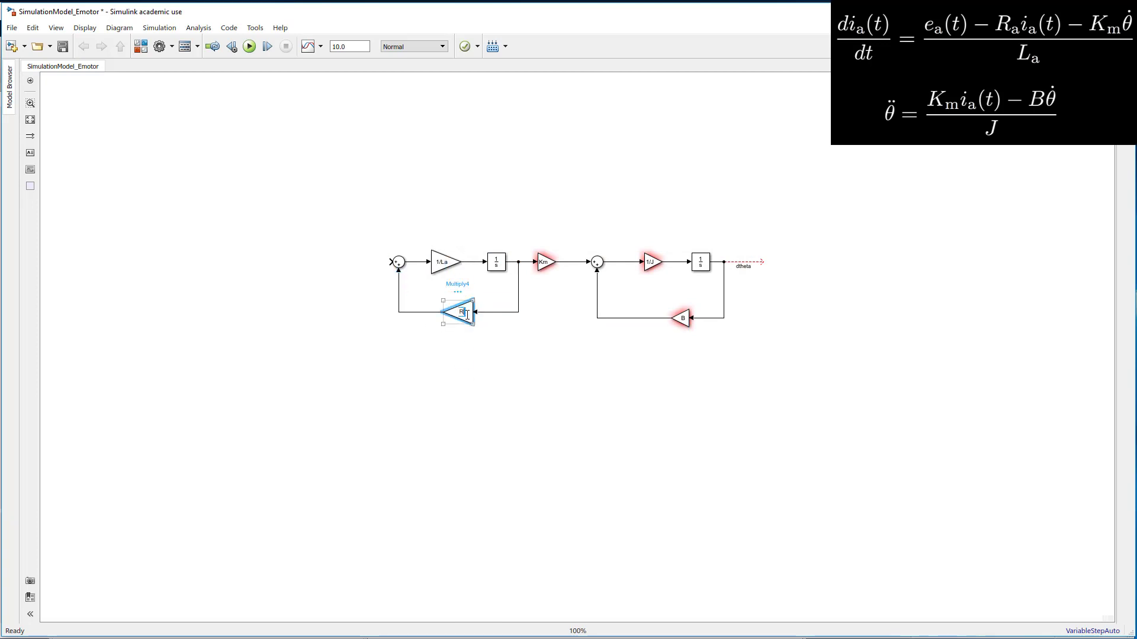
type("a")
left_click(478, 401)
Set the signs of the Sum block before the 1/La gain to |+-
double_click(398, 261)
double_click(464, 273)
type("|+-")
key("Return")
Copy the Sum block in front of the existing one and label its input signal ea
left_click_drag(390, 261, 362, 261)
left_click_drag(399, 261, 294, 262)
double_click(316, 262)
type("ea")
left_click(324, 296)
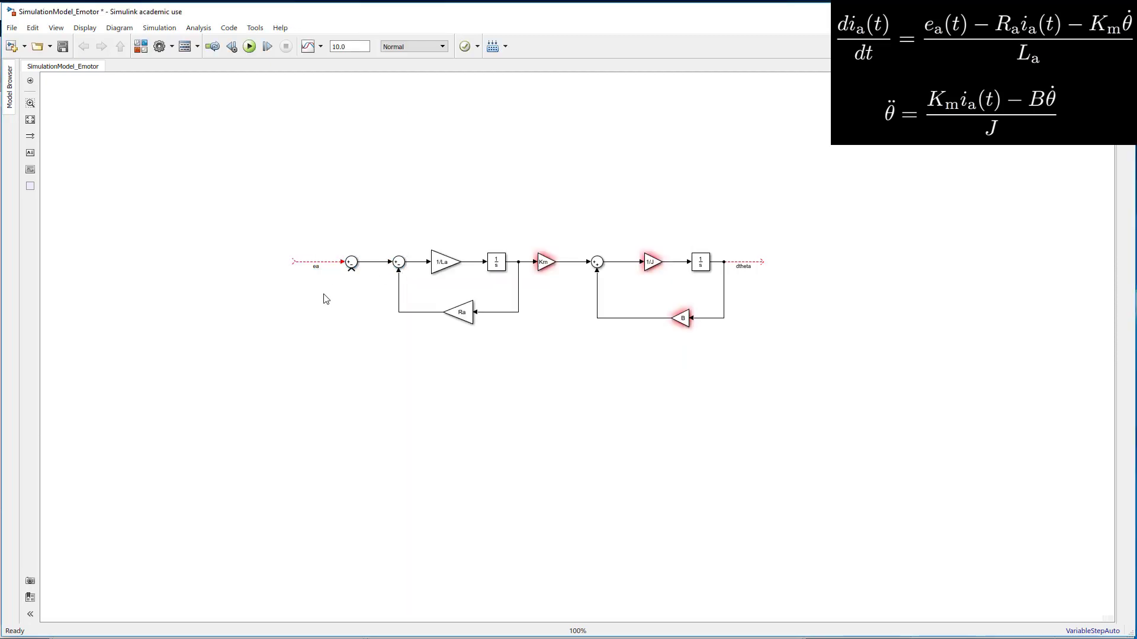
Insert a Step block and connect it to the ea signal line
double_click(250, 241)
type("ste")
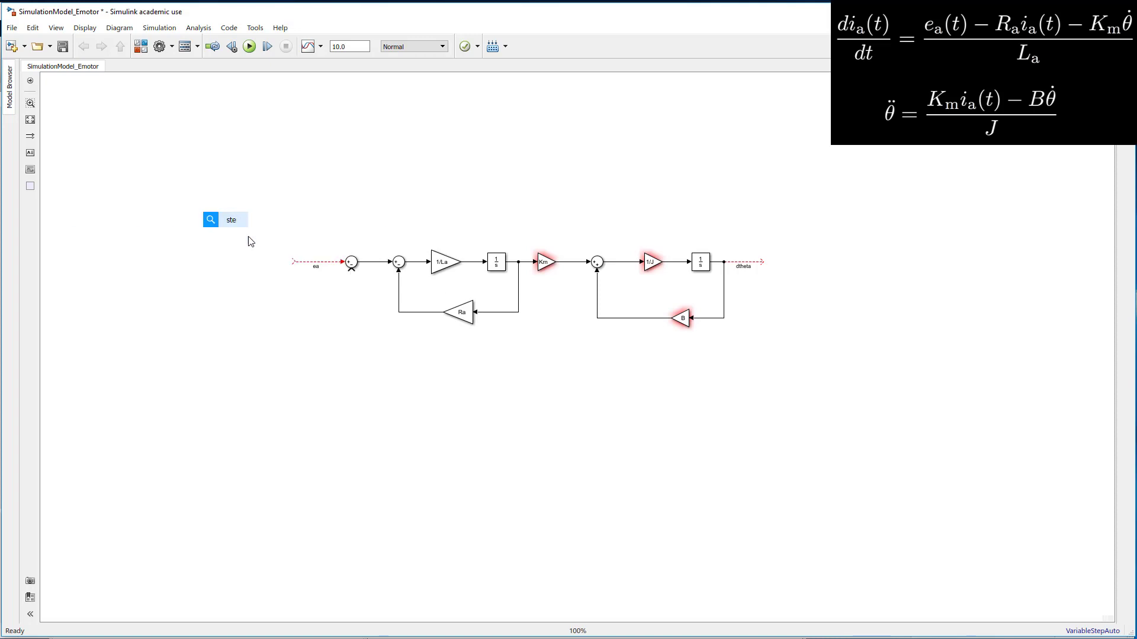
key("Return")
left_click_drag(237, 234, 288, 267)
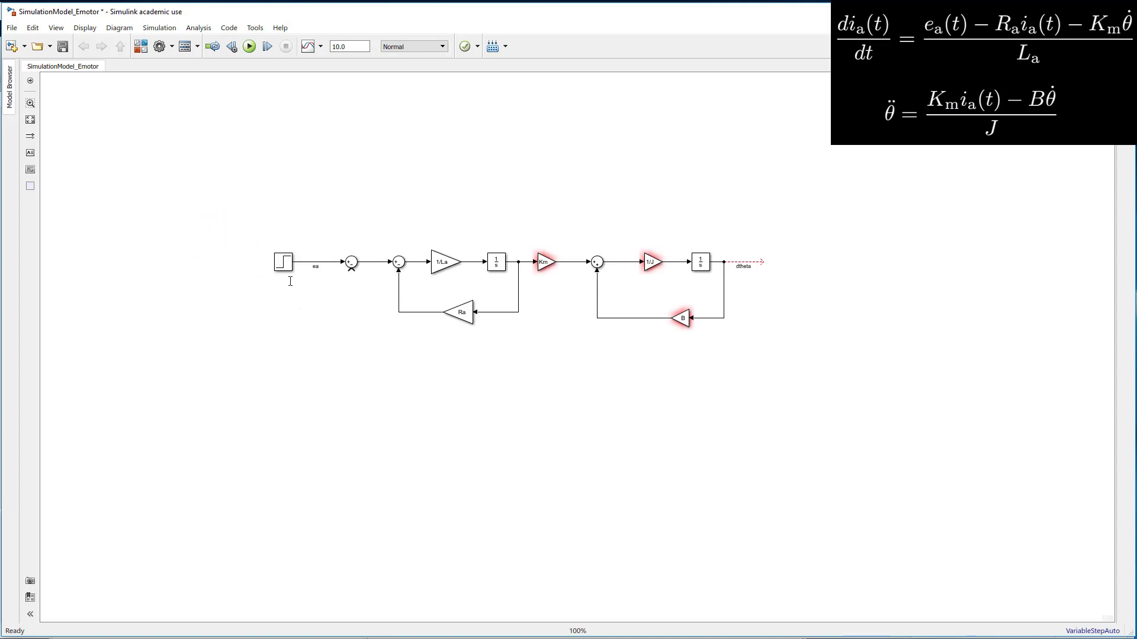
Route the dtheta signal back to the first Sum block's negative input through a flipped Gain block with gain Km
left_click_drag(463, 313, 724, 355)
left_click(537, 379)
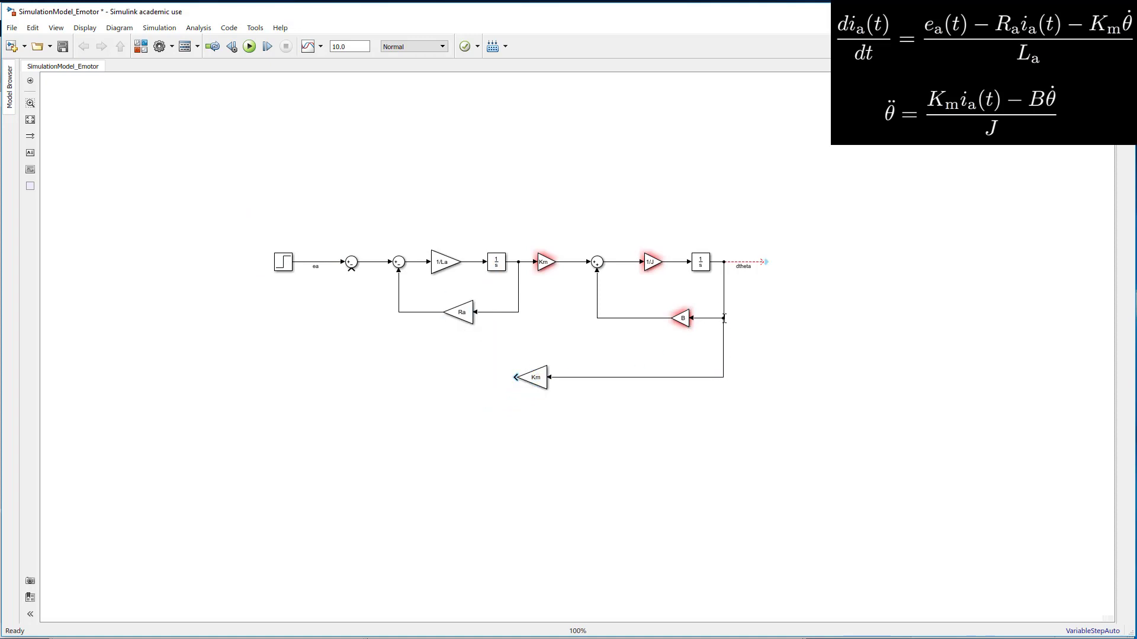
left_click_drag(517, 377, 352, 271)
key("space")
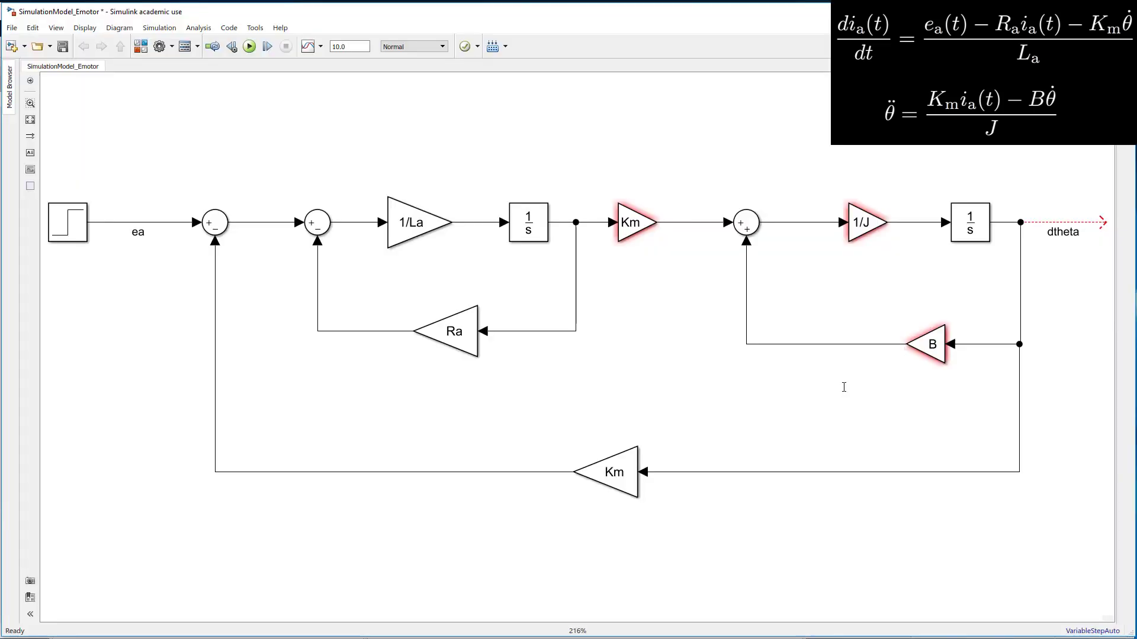
scroll(590, 351, "down", 3)
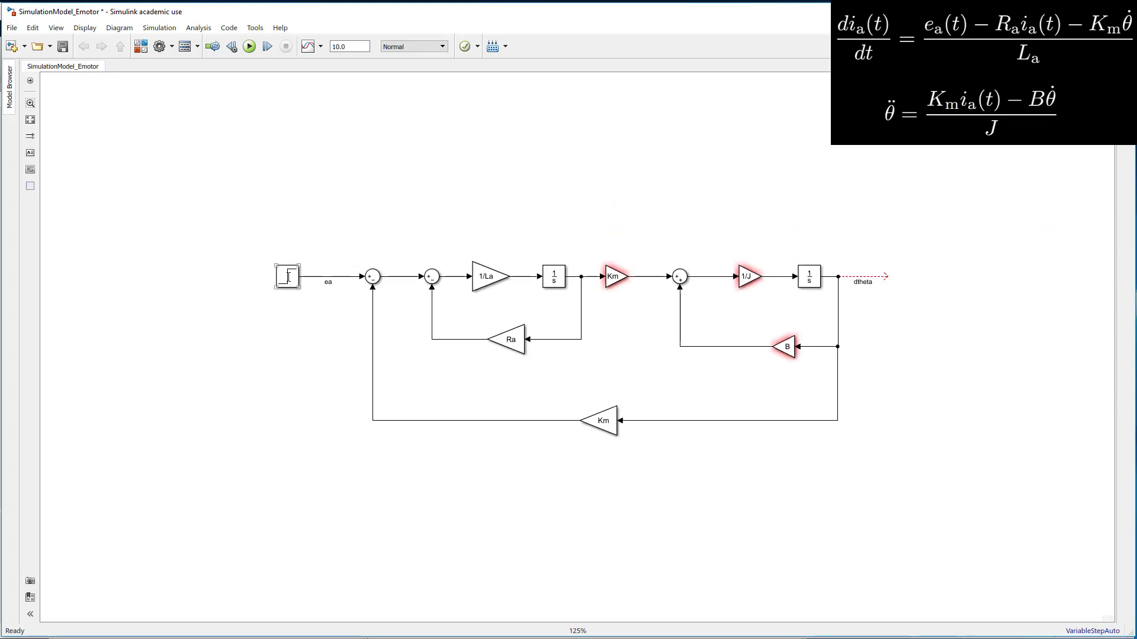
Configure the Step block with step time StepTime, initial value ea0 and final value ea
double_click(288, 276)
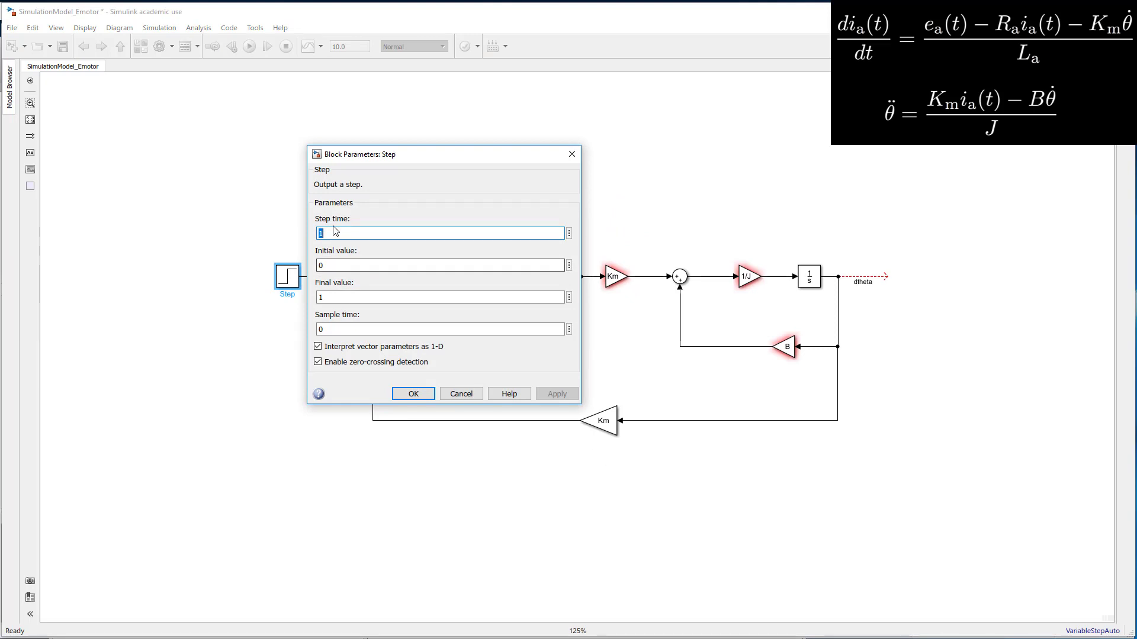
type("S")
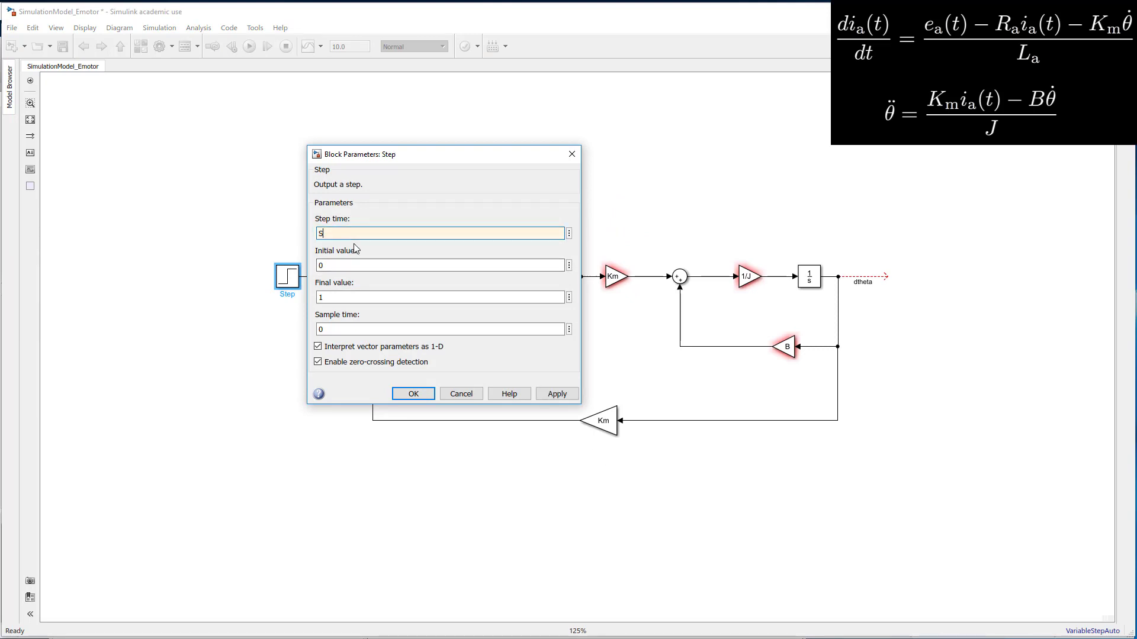
type("tepTime")
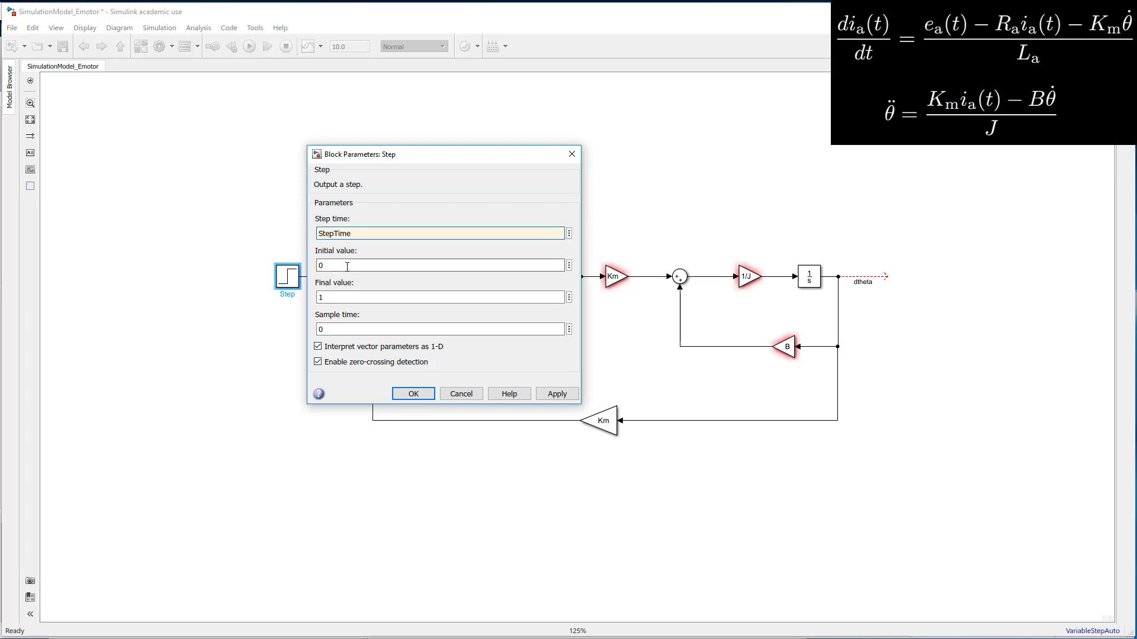
key("Tab")
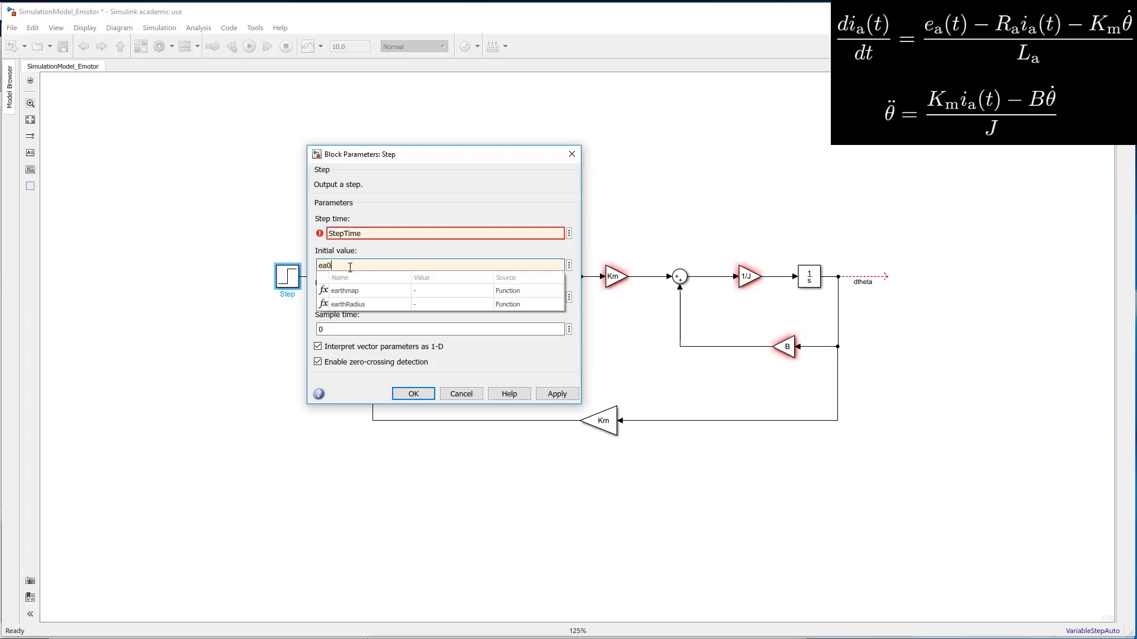
type("0")
left_click(354, 299)
type("ea")
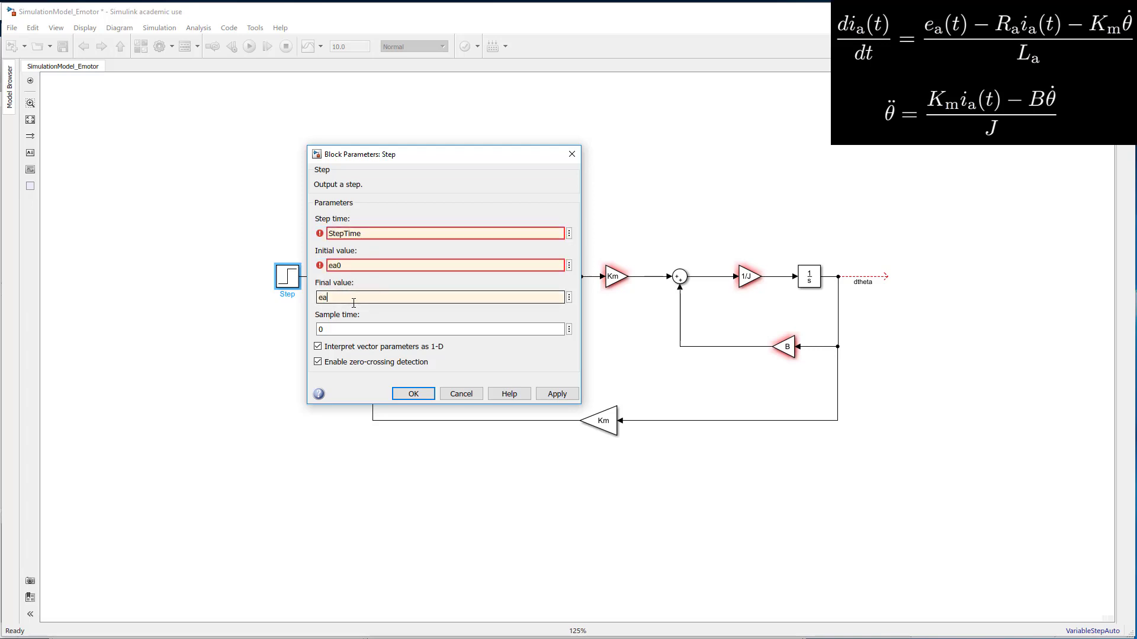
left_click(555, 395)
left_click(413, 393)
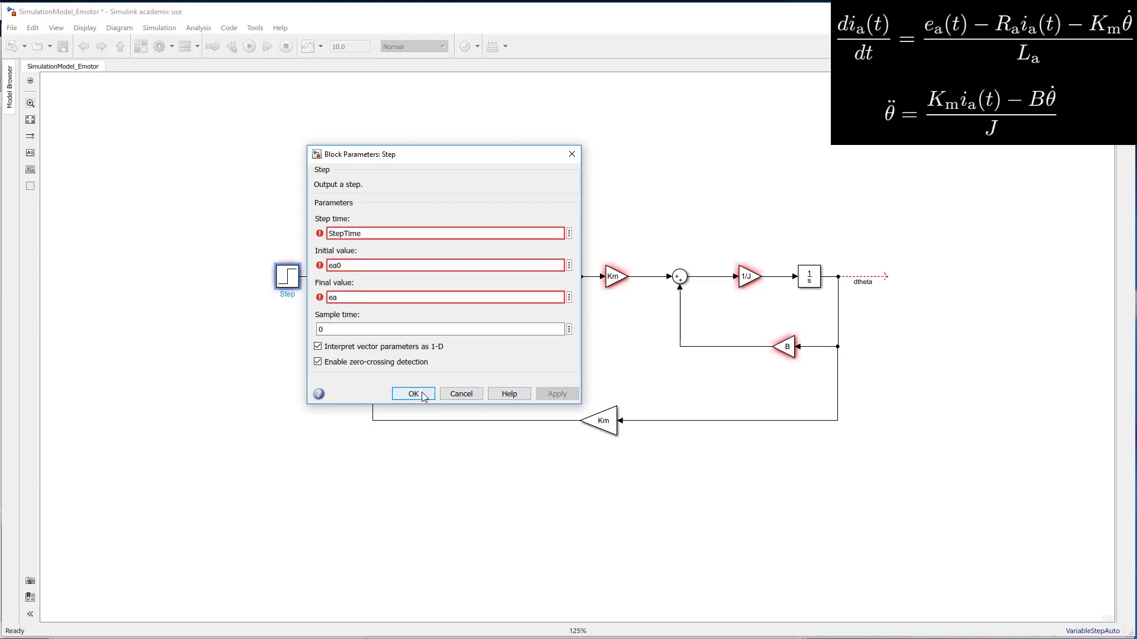
Insert a Scope block from Simulink/Sinks and connect it to the dtheta signal
double_click(907, 246)
type("scope")
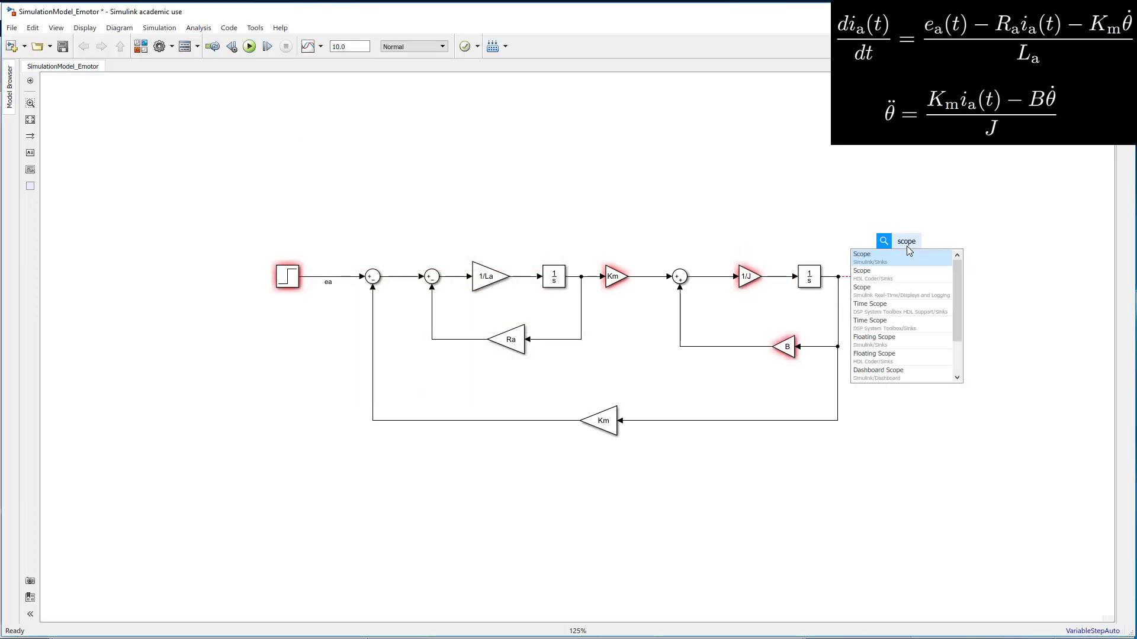
key("Return")
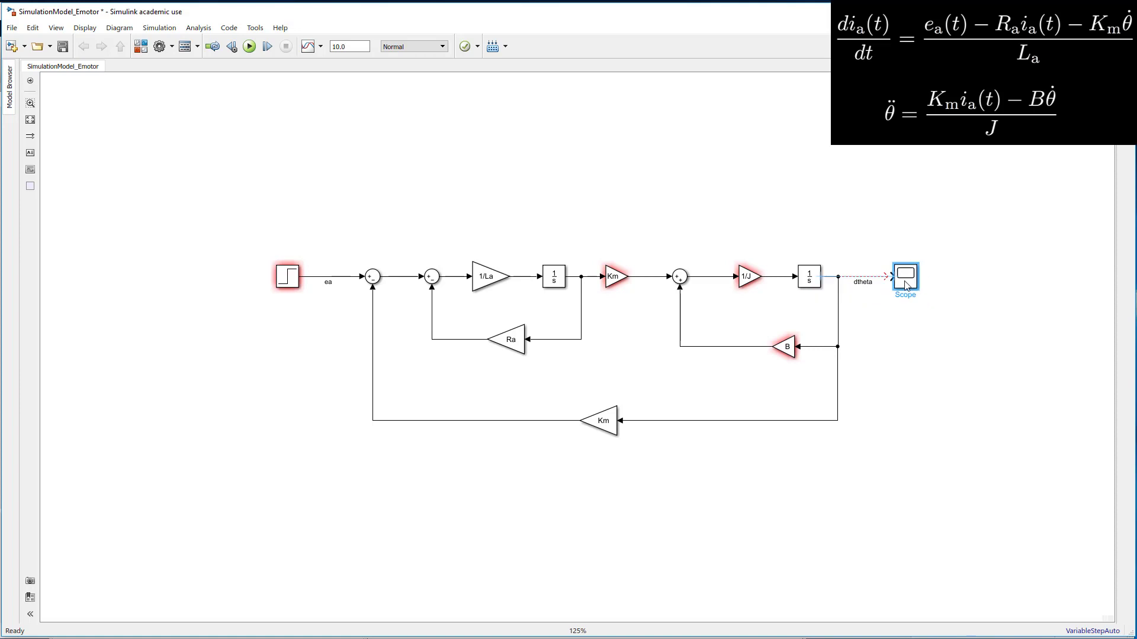
left_click_drag(905, 285, 902, 284)
left_click(917, 374)
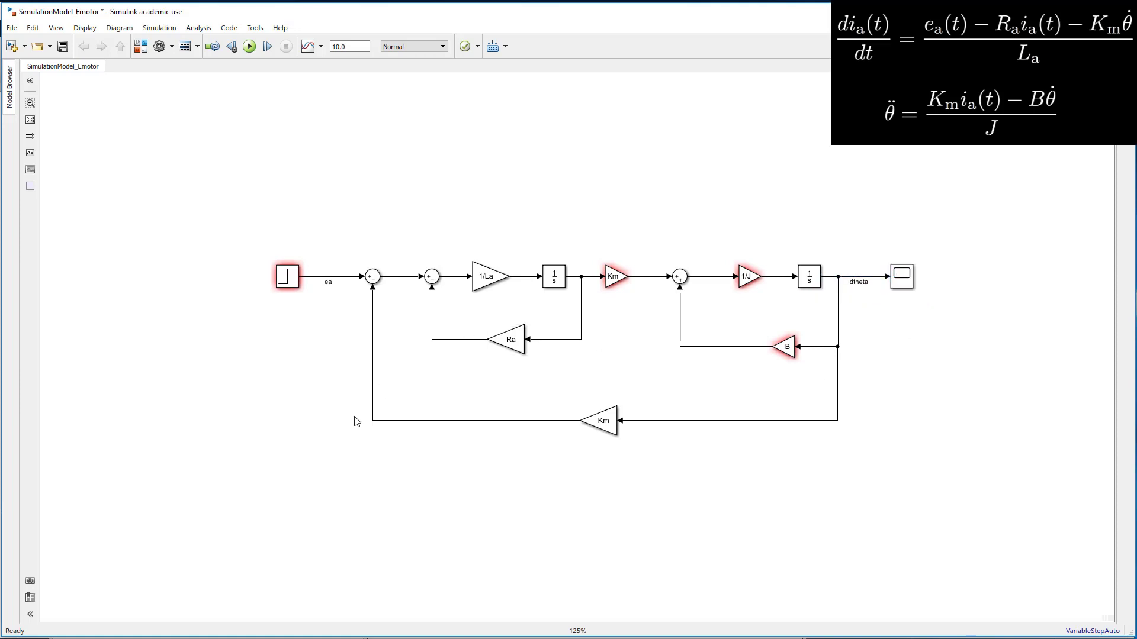
Switch to MATLAB, add StepTime = 2, ea0 = 0 and ea = 5 to the constants script, and run it
key("alt+Tab")
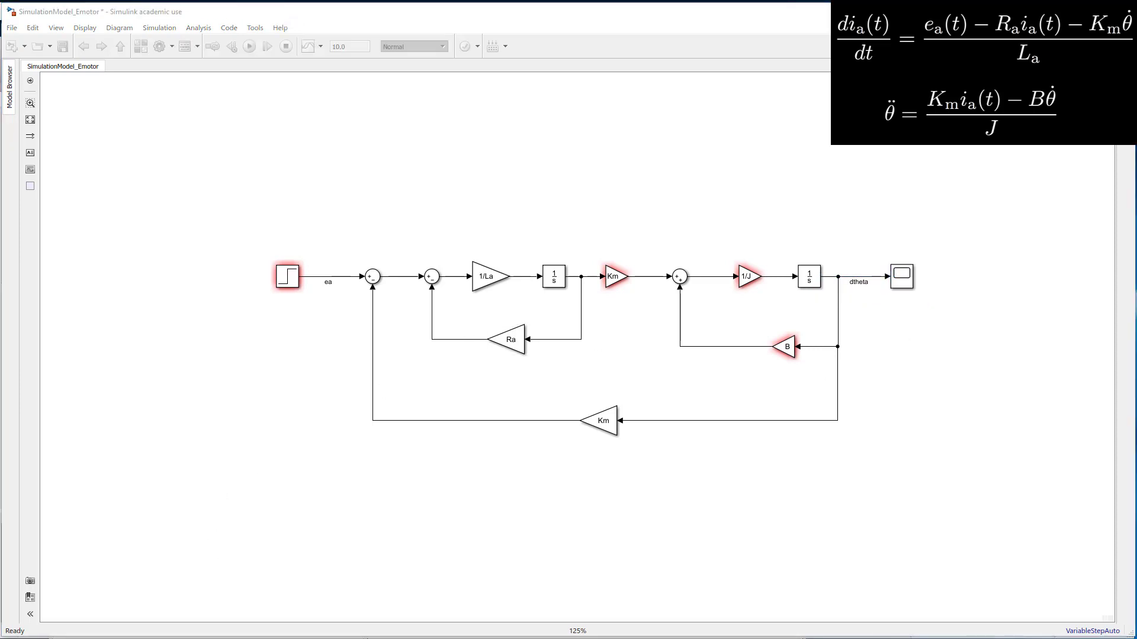
key("Return")
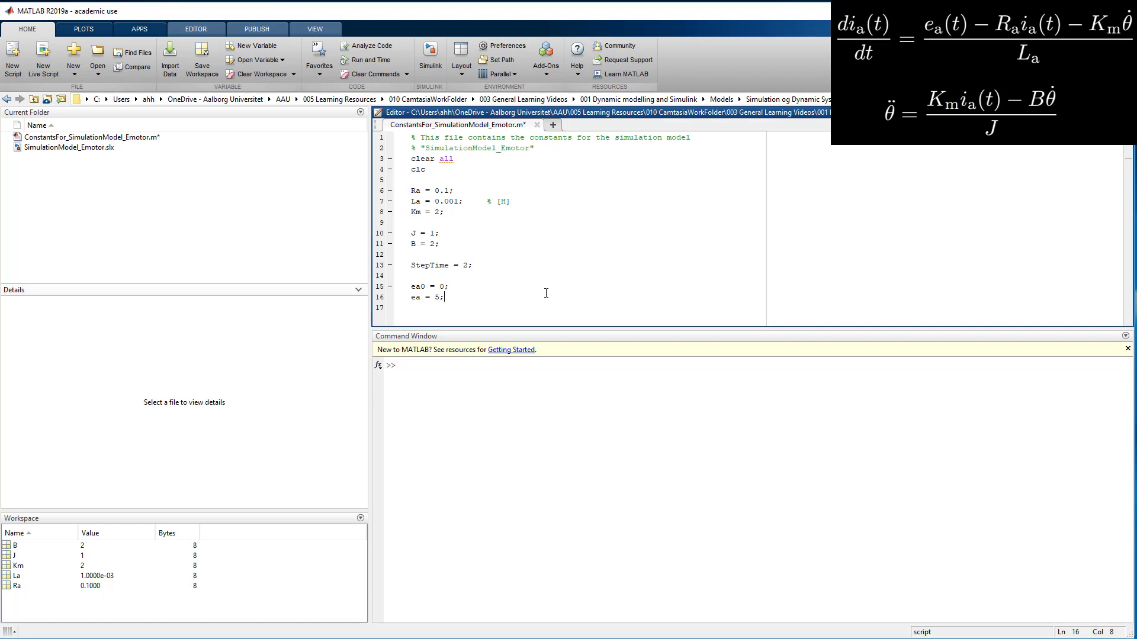
key("F5")
Switch back to the Simulink model, run the simulation, and open the Scope to view dtheta
key("alt+Tab")
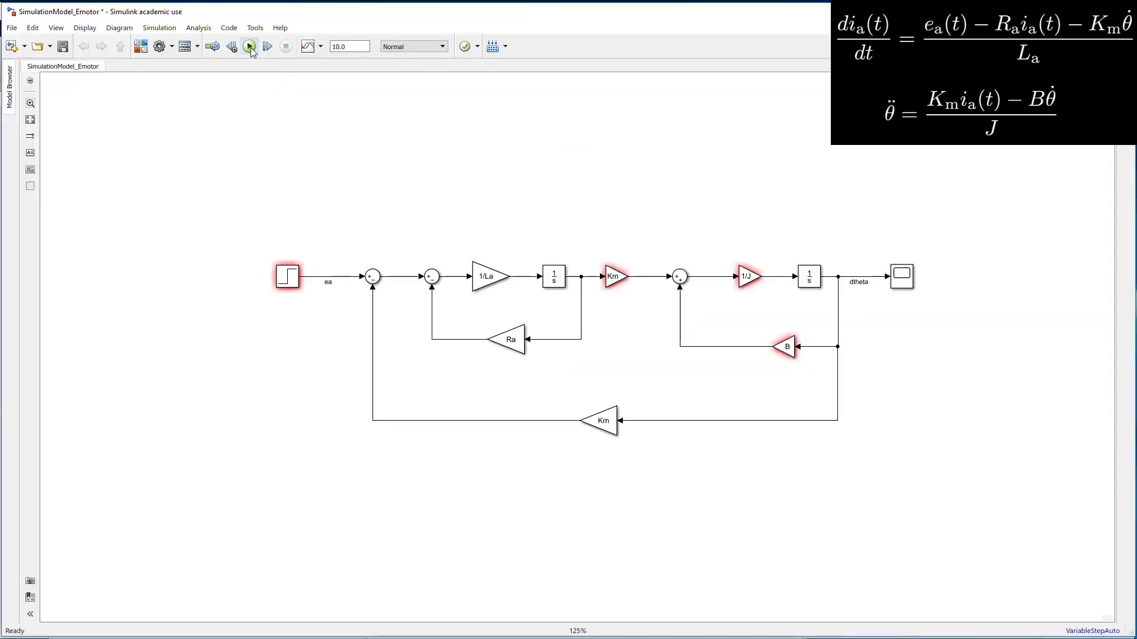
left_click(251, 48)
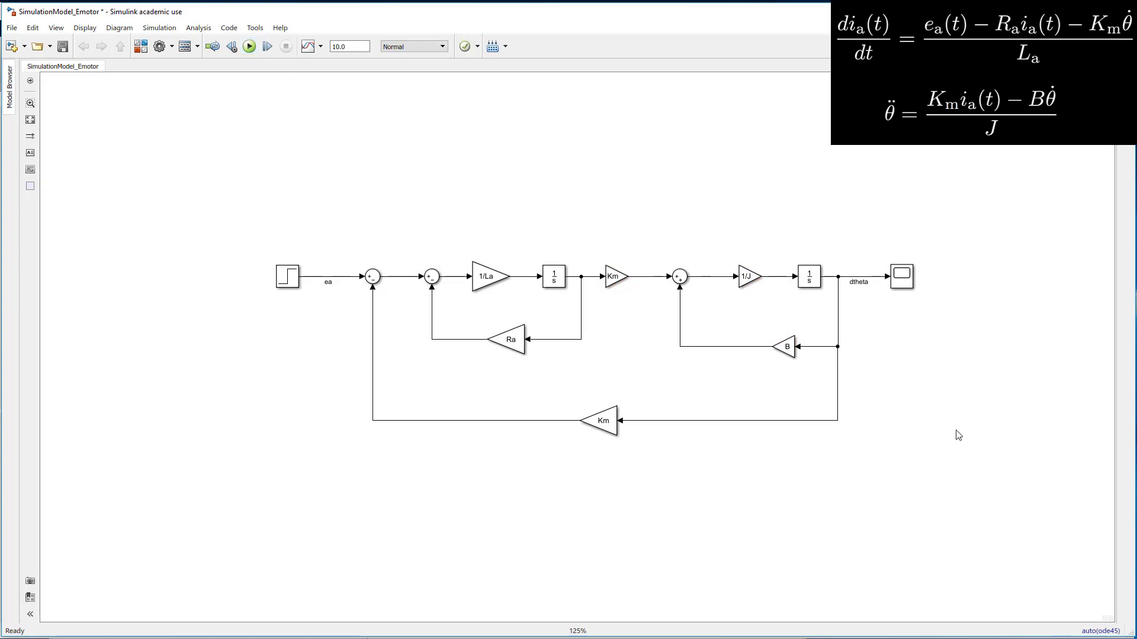
left_click(909, 285)
double_click(909, 284)
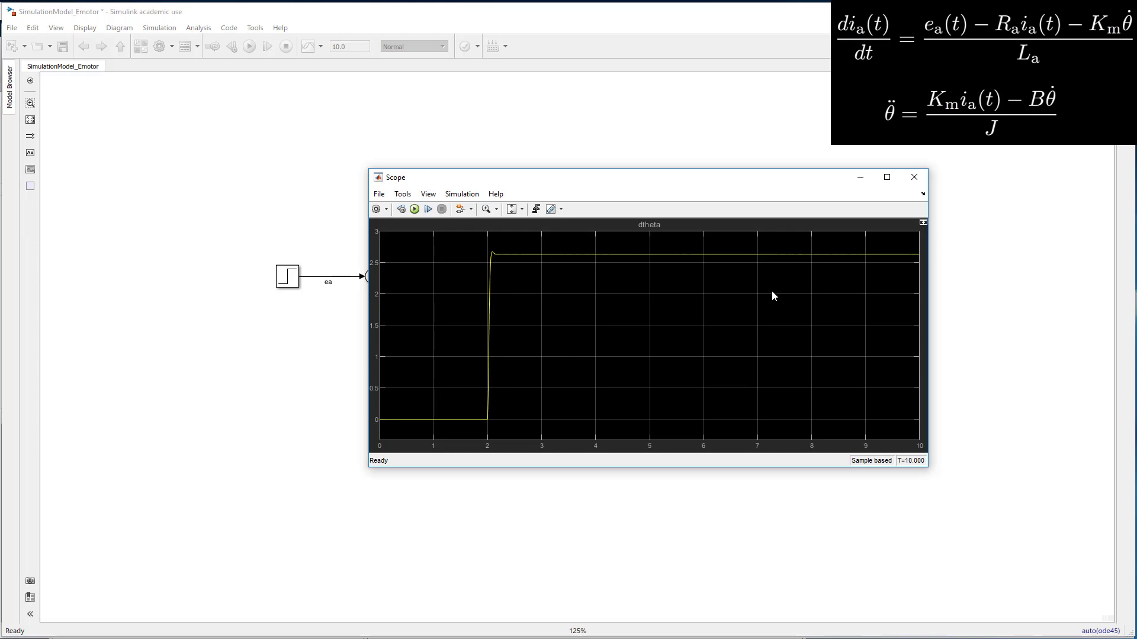
Configure the Scope with 3 input ports and a layout of three stacked plots
left_click(387, 210)
left_click(380, 225)
double_click(775, 379)
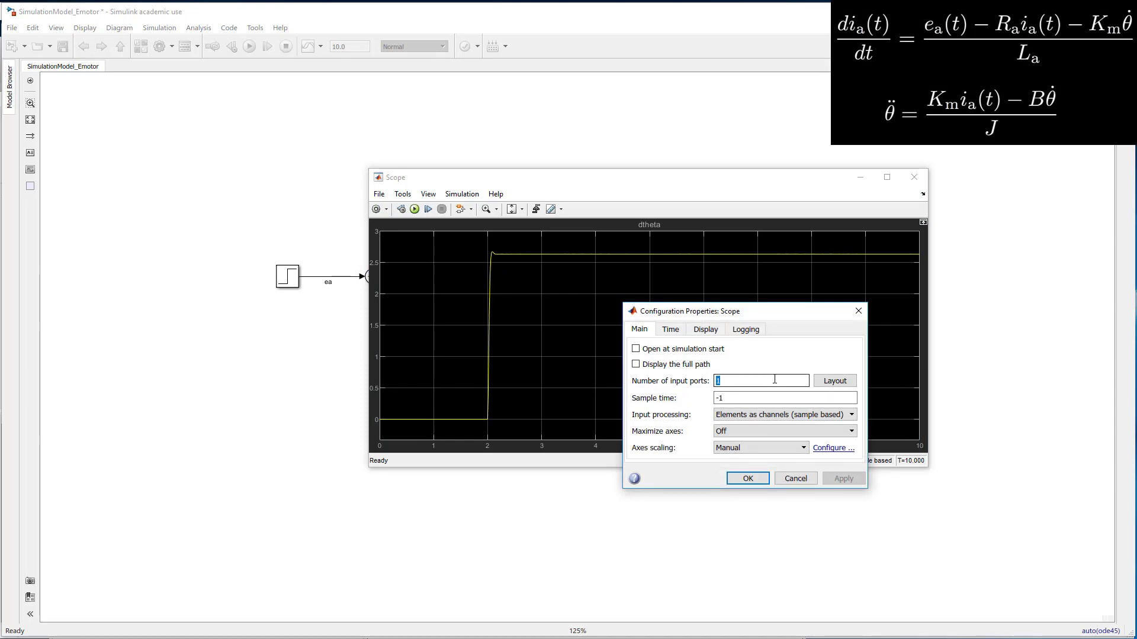
type("3")
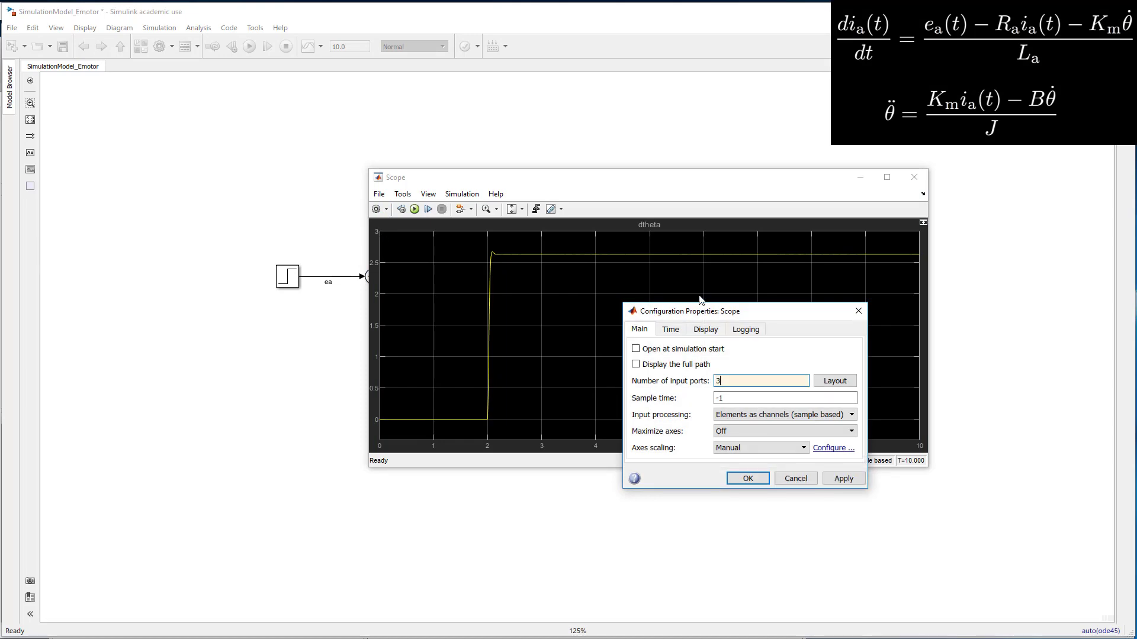
left_click(835, 381)
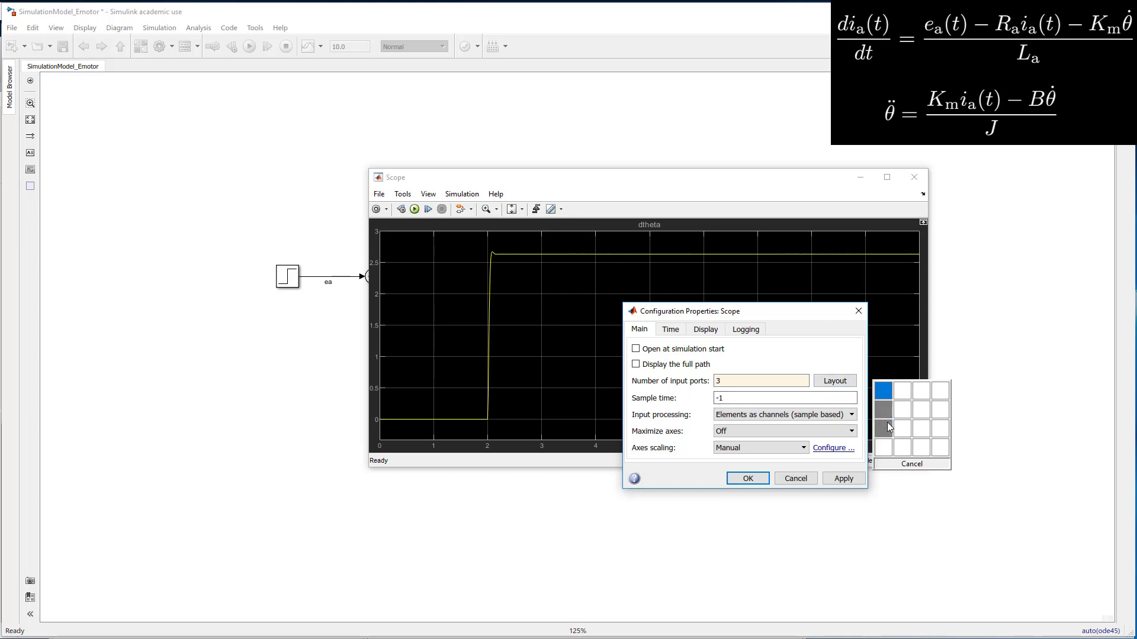
left_click(882, 429)
left_click(843, 479)
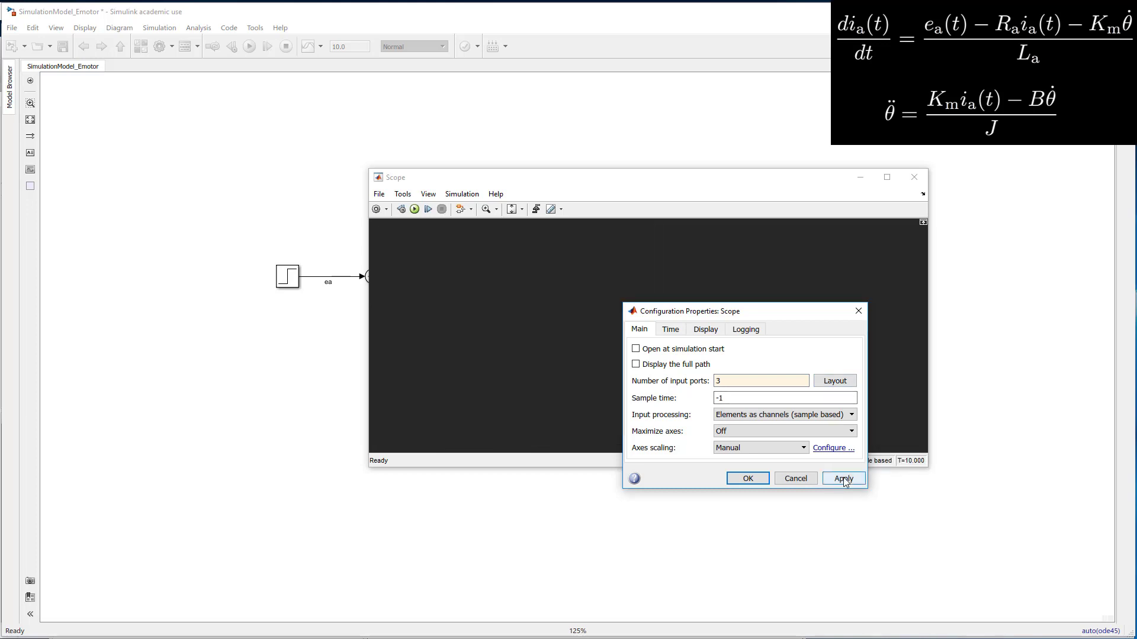
left_click(748, 479)
left_click_drag(650, 188, 472, 328)
left_click(496, 210)
Replace the Scope's old line and connect its three inputs to ea, the first integrator's output and dtheta
left_click_drag(899, 272, 912, 275)
left_click(871, 277)
key("Delete")
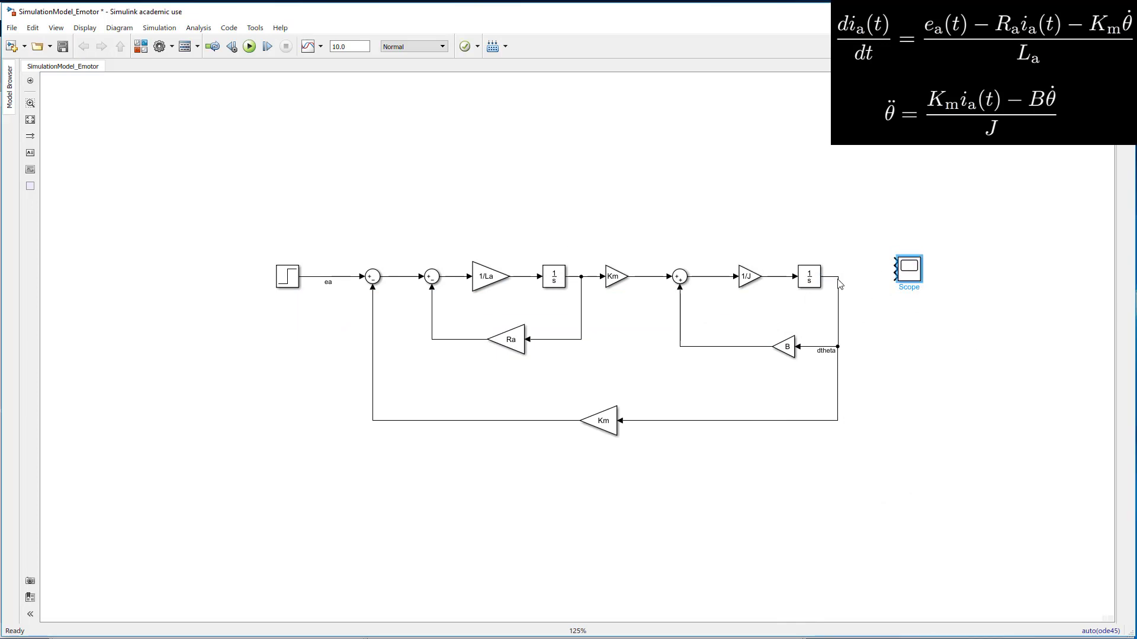
left_click_drag(838, 280, 894, 276)
mouse_move(582, 276)
left_mouse_down()
mouse_move(761, 256)
mouse_move(894, 268)
left_mouse_up()
mouse_move(340, 276)
left_mouse_down()
mouse_move(383, 205)
mouse_move(917, 267)
mouse_move(909, 273)
mouse_move(905, 230)
left_mouse_up()
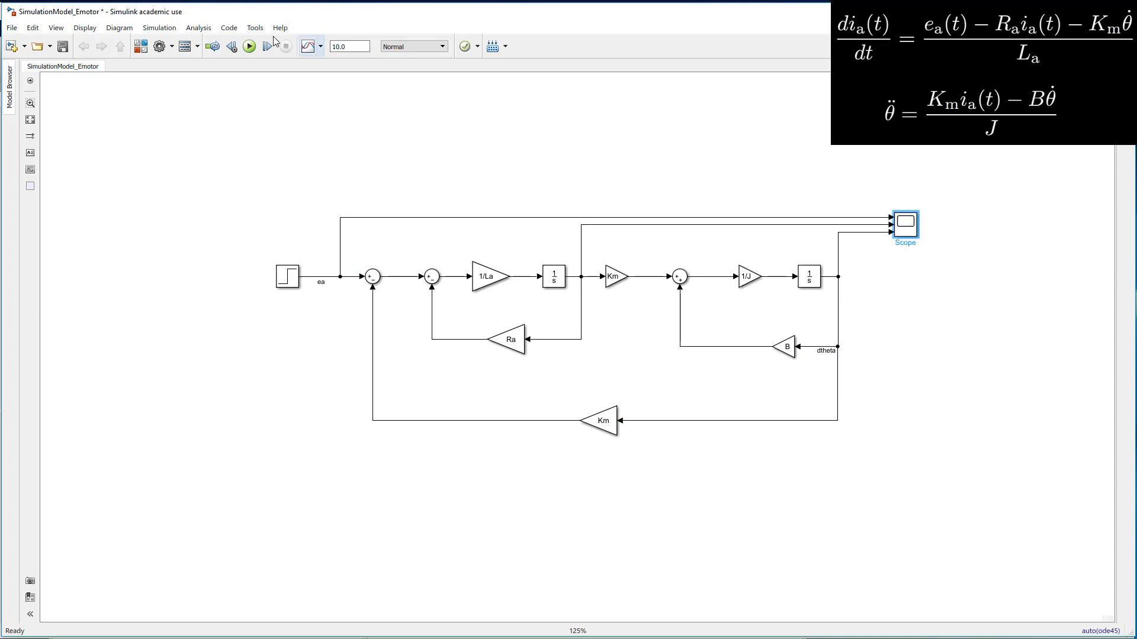
Run the simulation and zoom the Scope's time axis in on the step response around 2 s
left_click(249, 47)
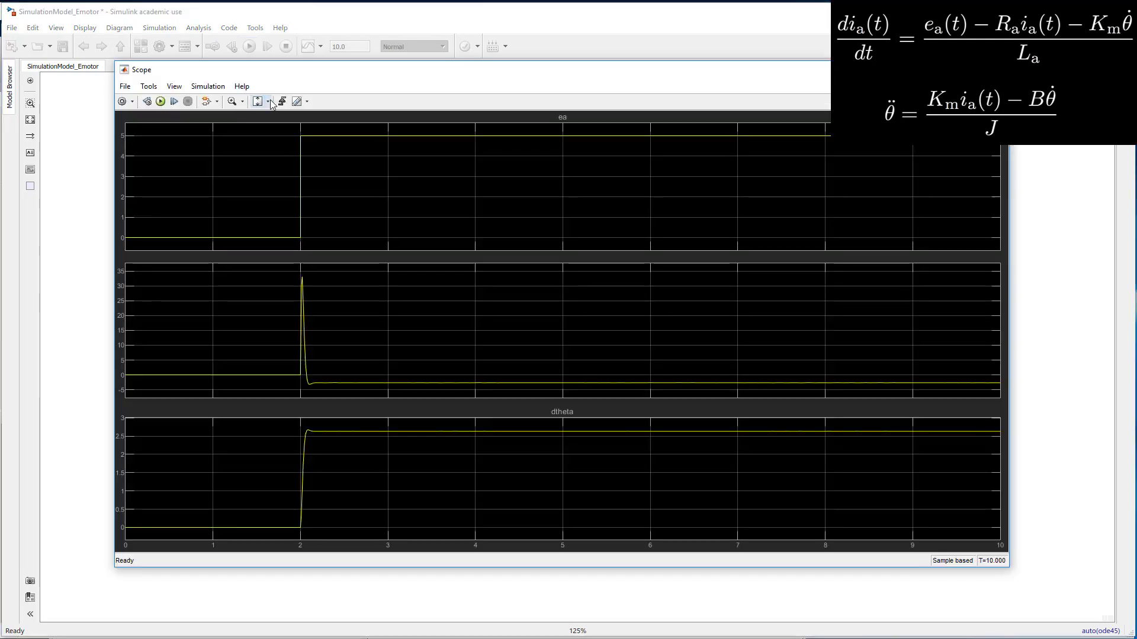
left_click(269, 102)
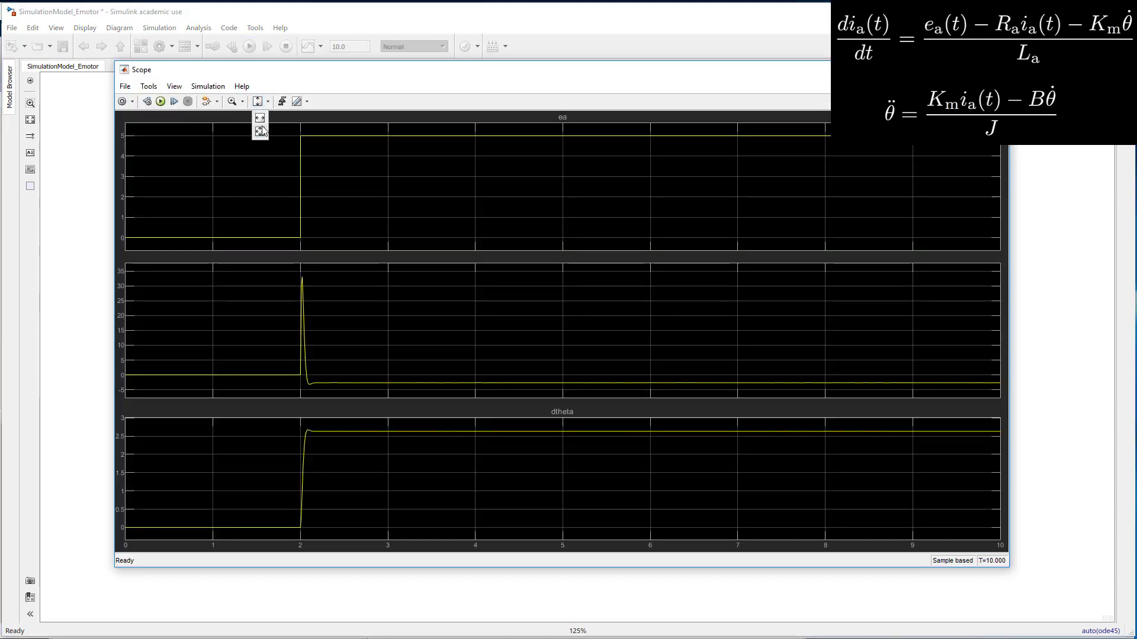
left_click(242, 101)
left_click(236, 118)
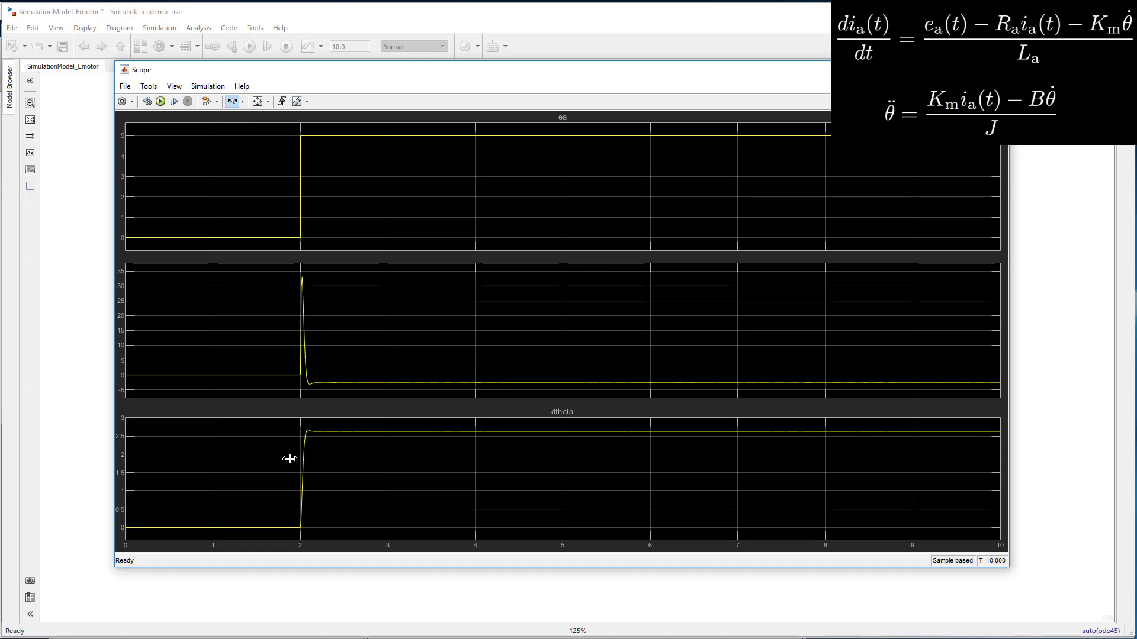
left_click_drag(258, 487, 422, 506)
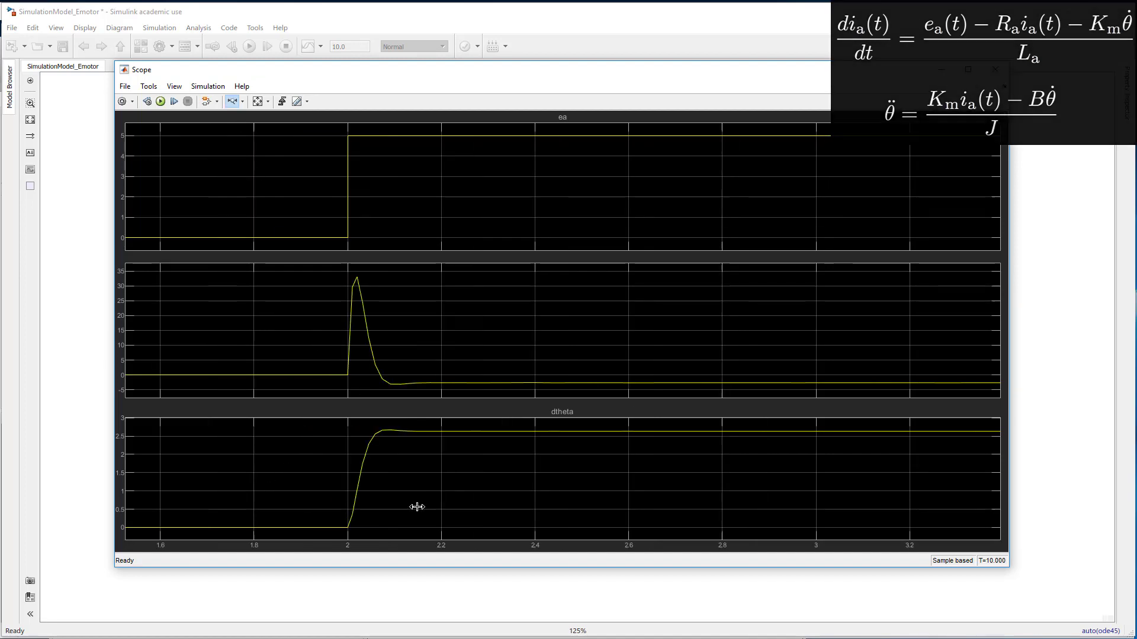
left_click_drag(299, 506, 503, 504)
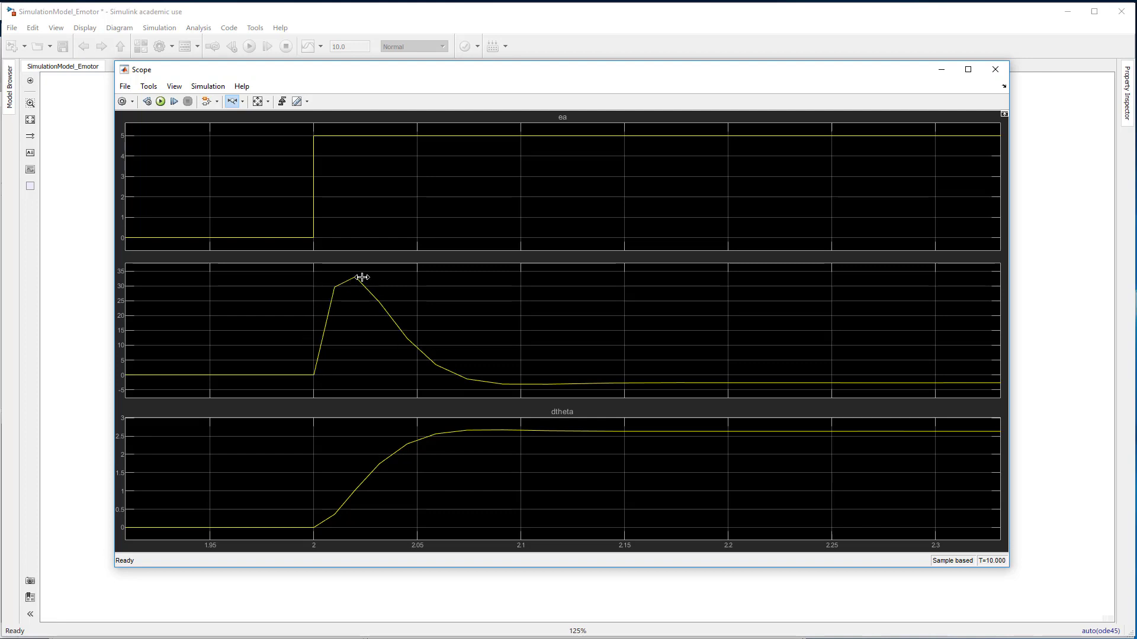
Return to the model and set the solver's relative tolerance to 1e-6 in the model configuration parameters
left_click(69, 187)
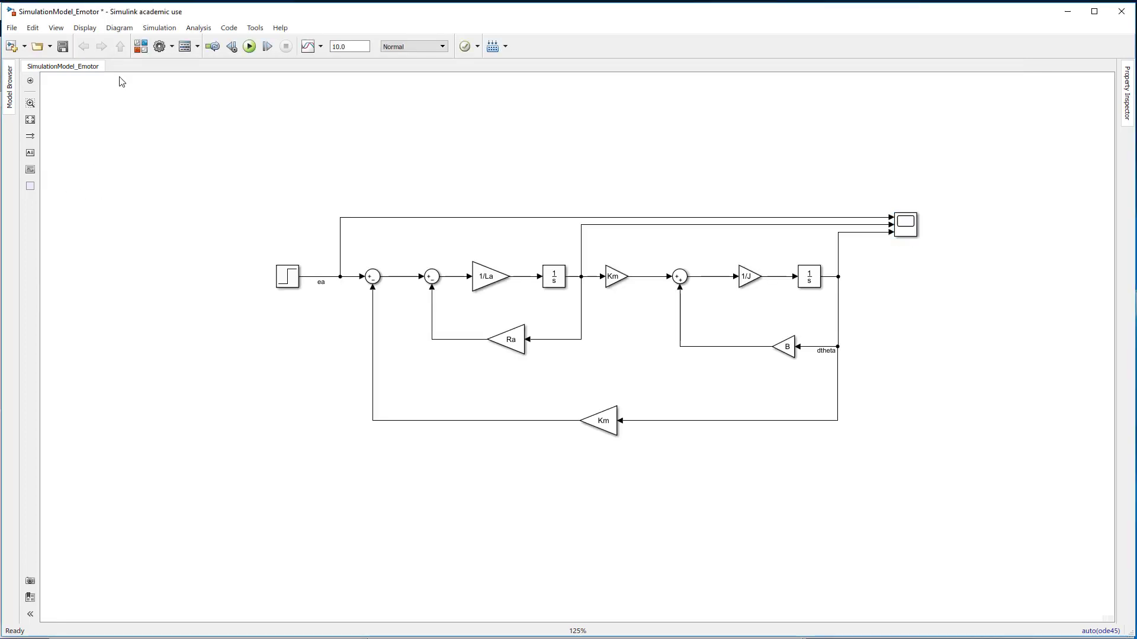
left_click(172, 46)
left_click(201, 66)
left_click(424, 287)
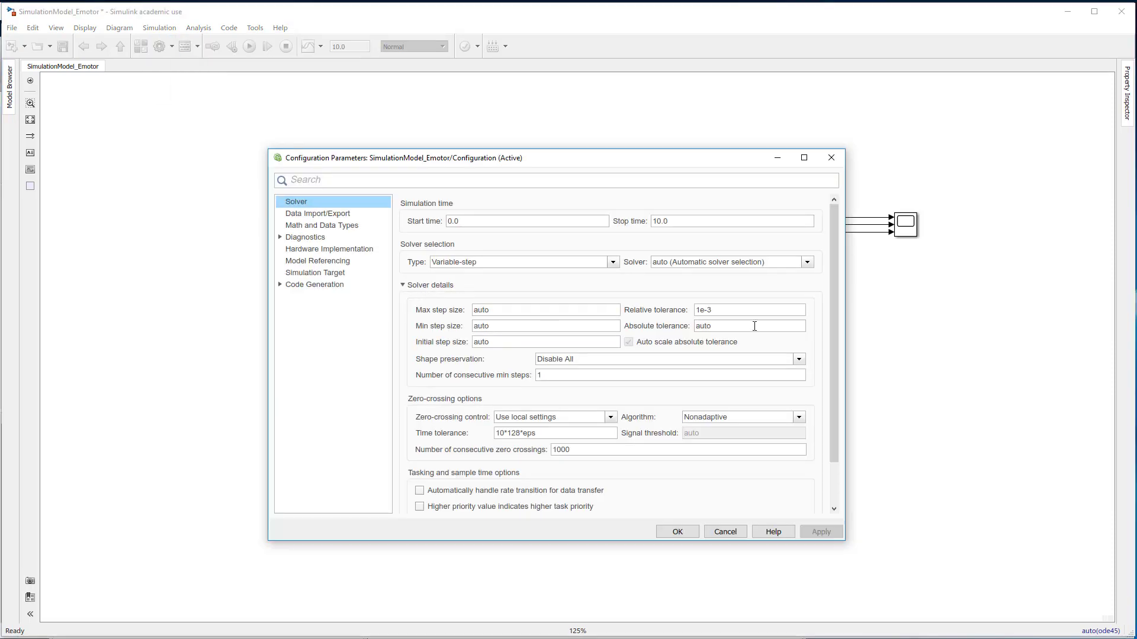
double_click(782, 310)
left_click(769, 309)
key("BackSpace")
double_click(769, 310)
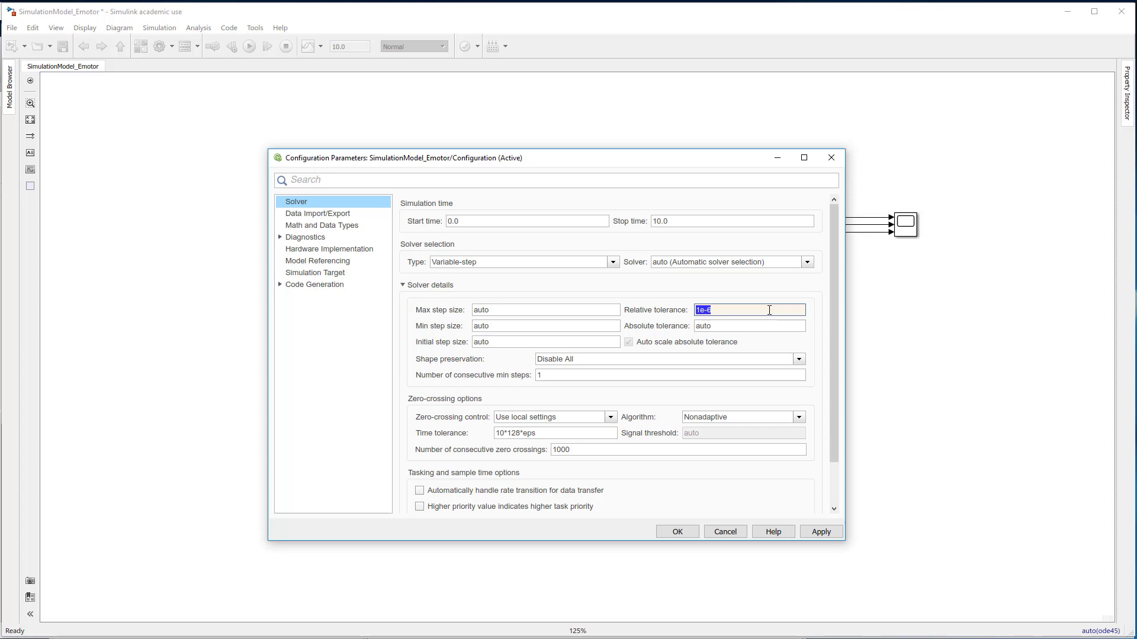
left_click(818, 531)
left_click(690, 530)
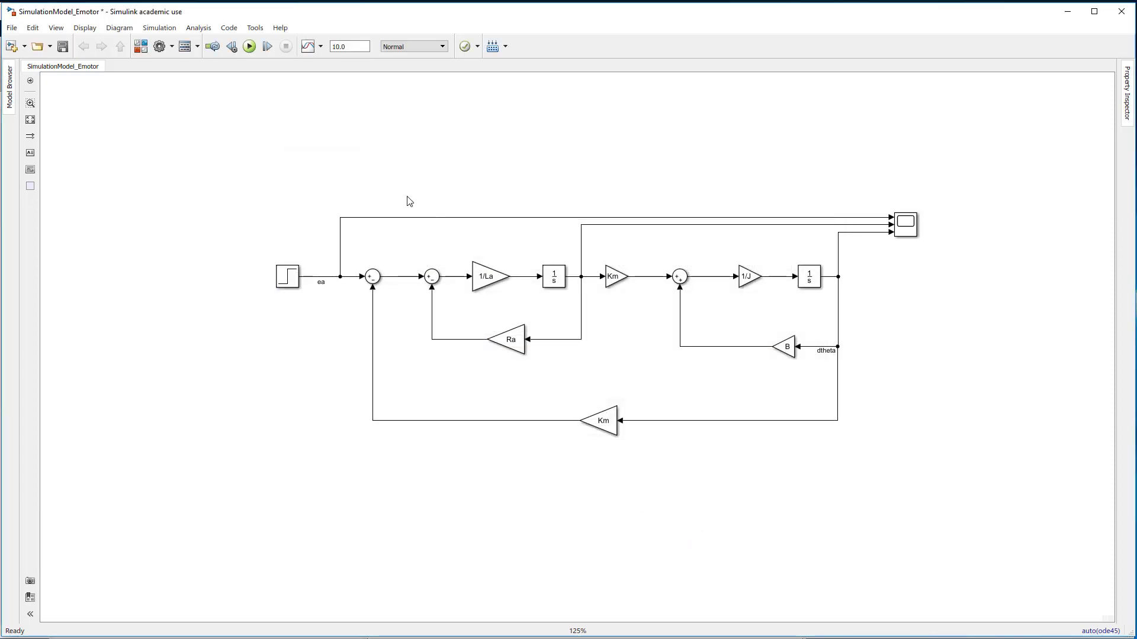
Rerun the simulation, examine the transient just after 2 s along the Scope's time axis, and close the Scope
left_click(249, 48)
double_click(904, 223)
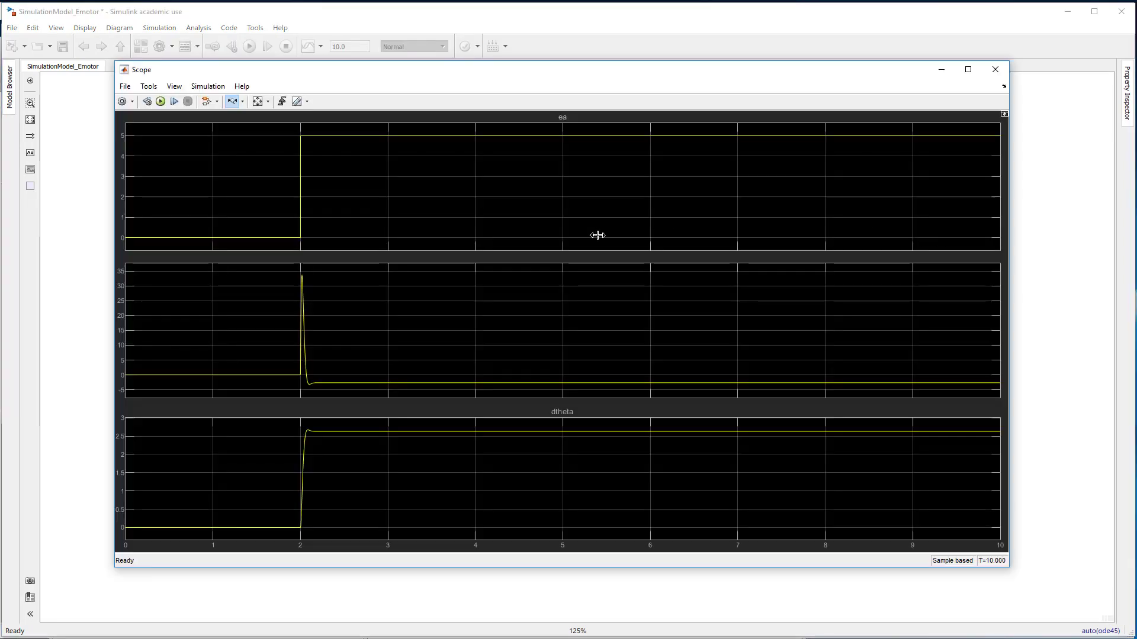
left_click_drag(280, 330, 470, 354)
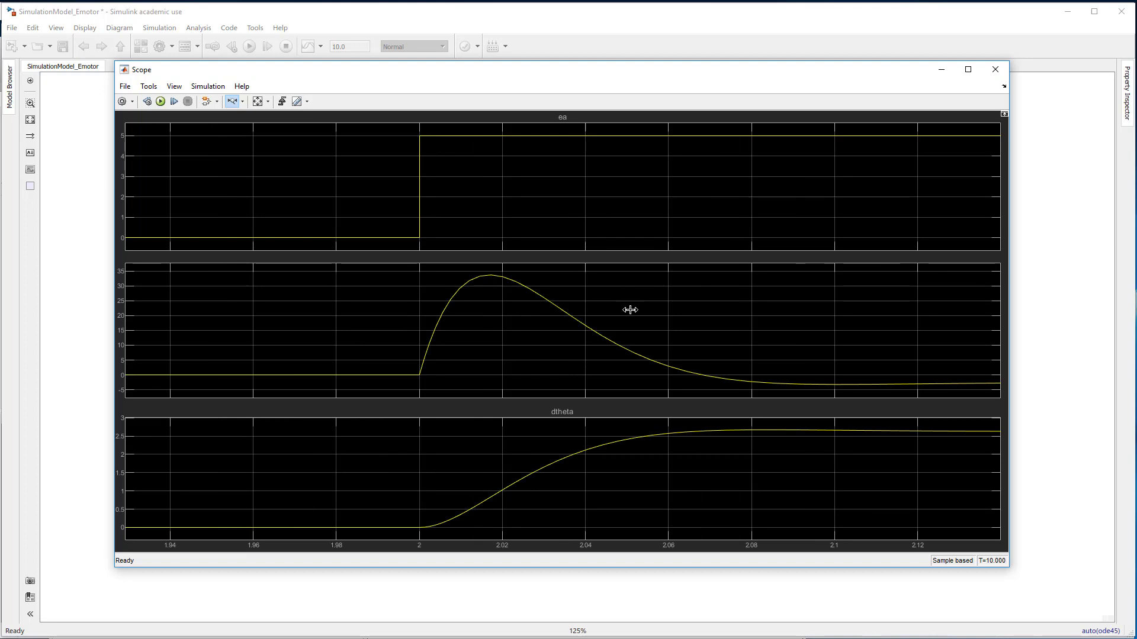
left_click(993, 70)
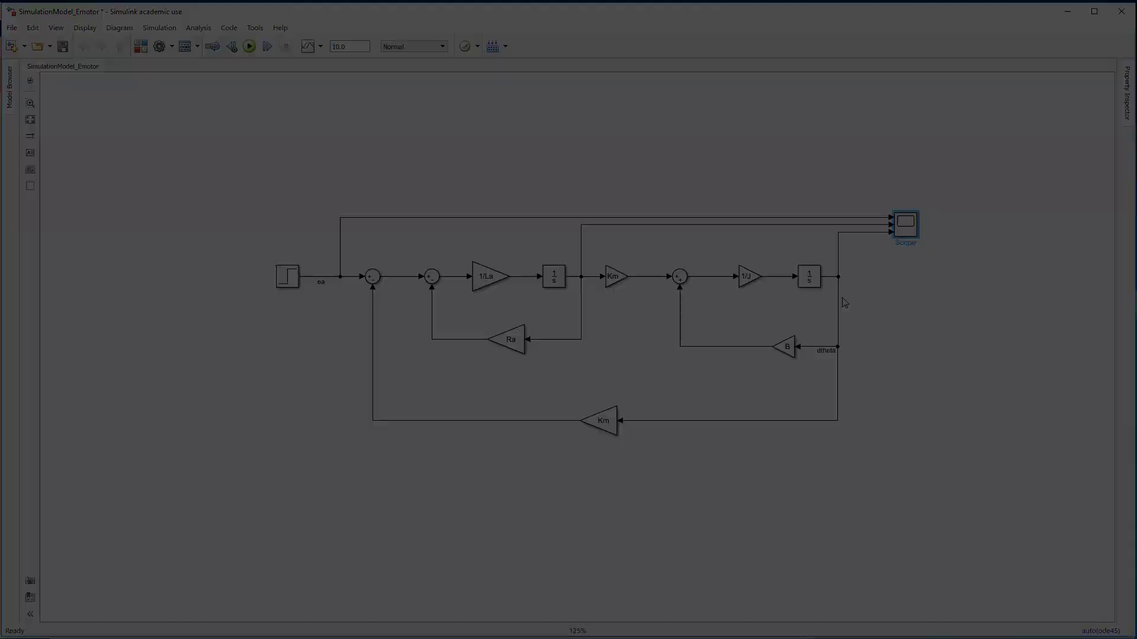